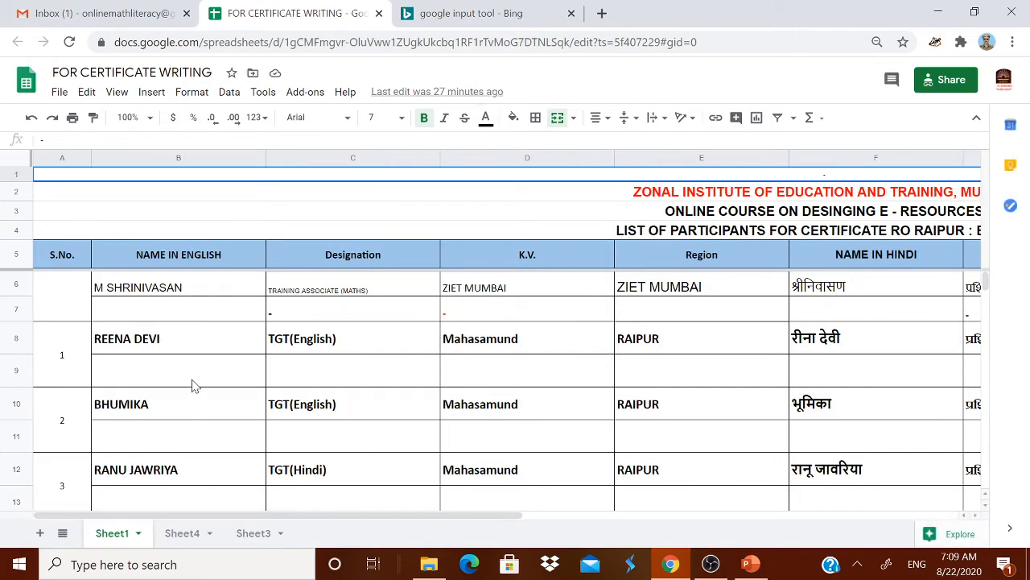
Review the column headings from NAME IN ENGLISH across to REGION IN HINDI.
scroll(193, 385, "down", 10)
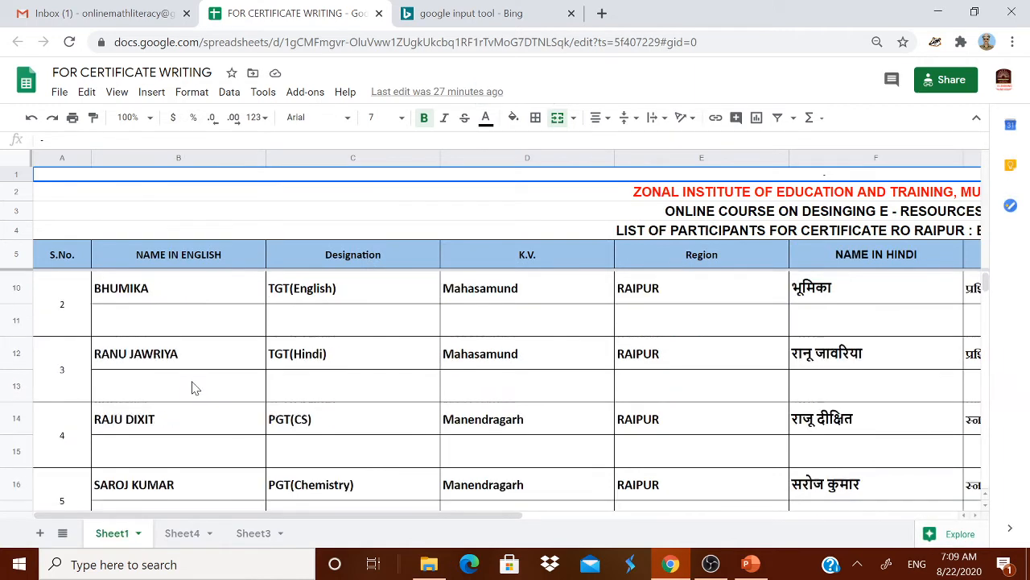
scroll(216, 390, "down", 10)
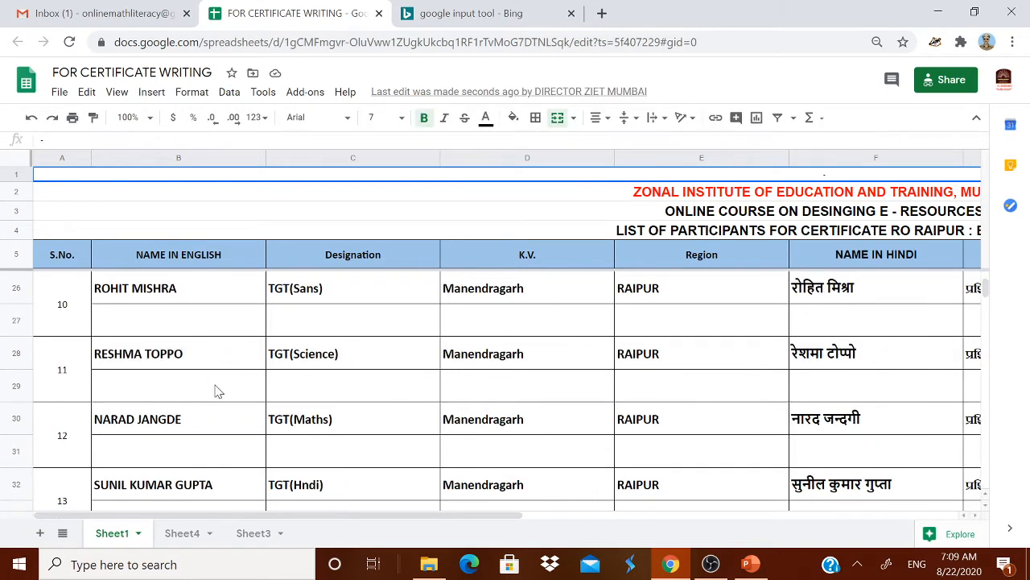
scroll(216, 390, "down", 3)
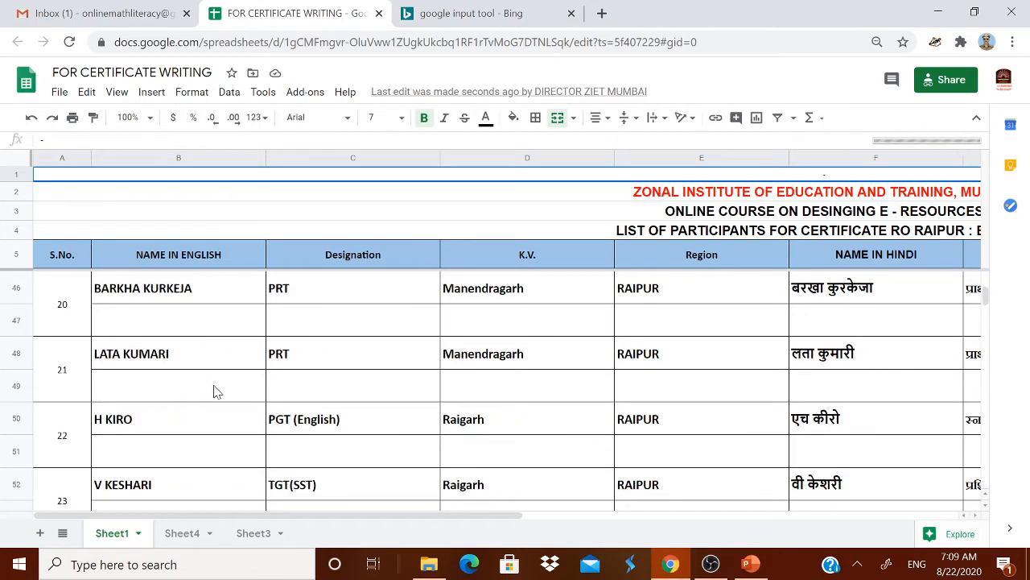
scroll(216, 391, "up", 20)
scroll(216, 392, "up", 1)
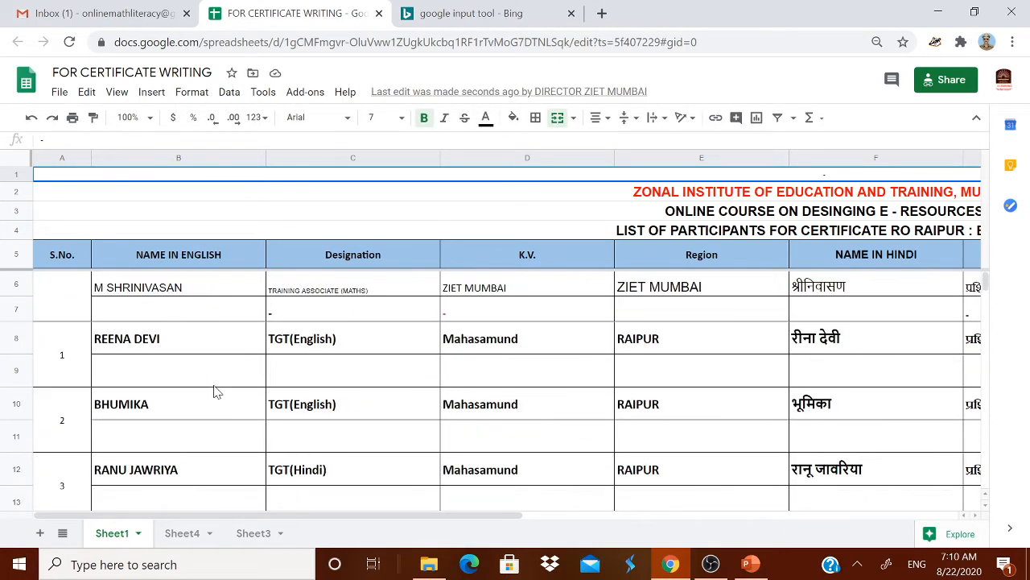
left_click(195, 266)
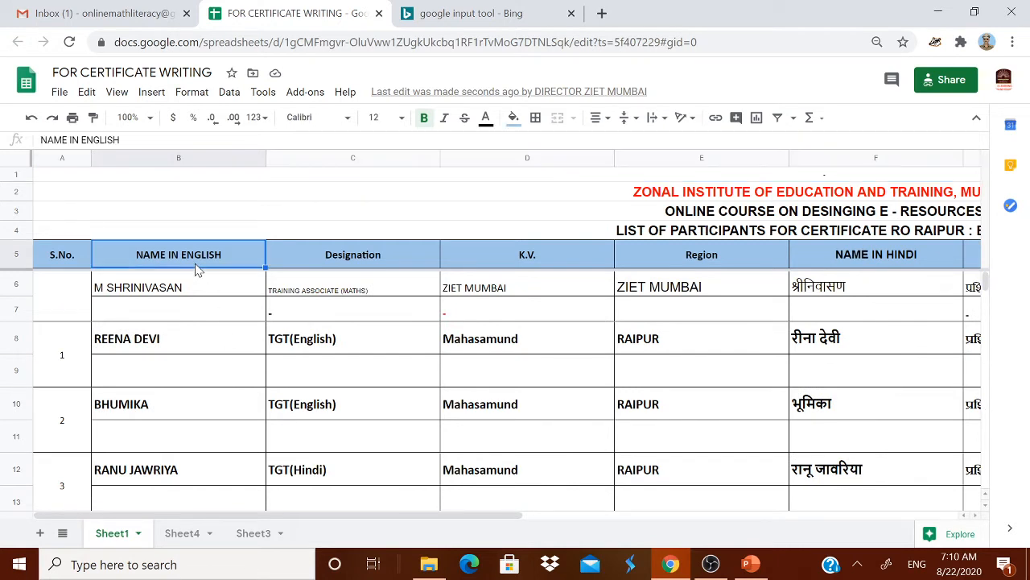
key("Right")
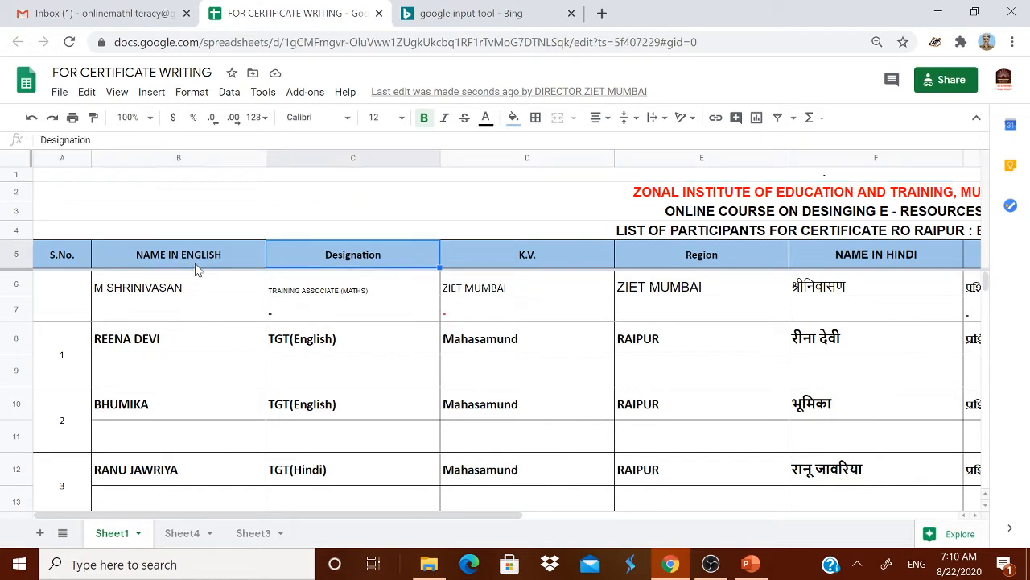
key("Right")
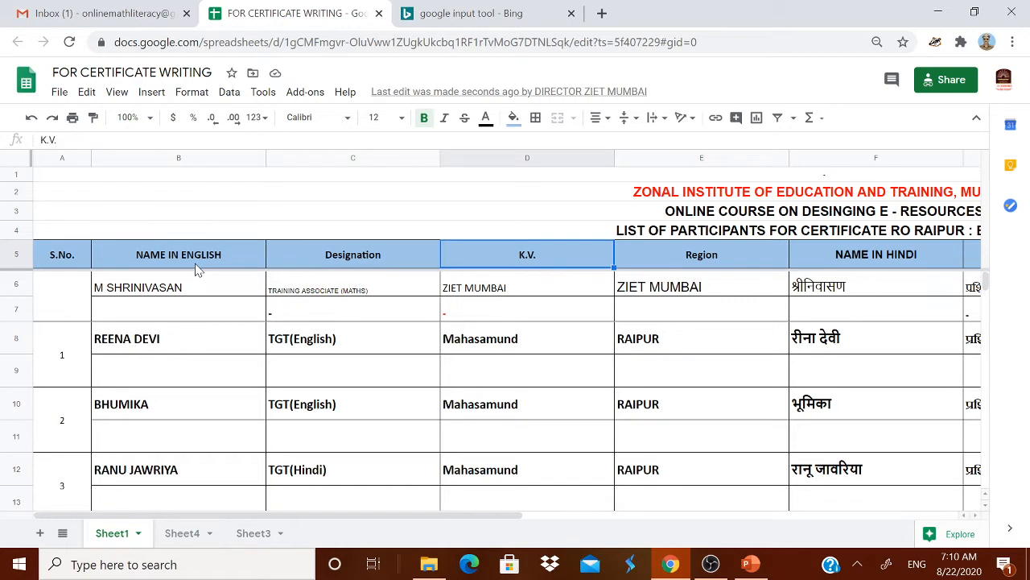
key("Right")
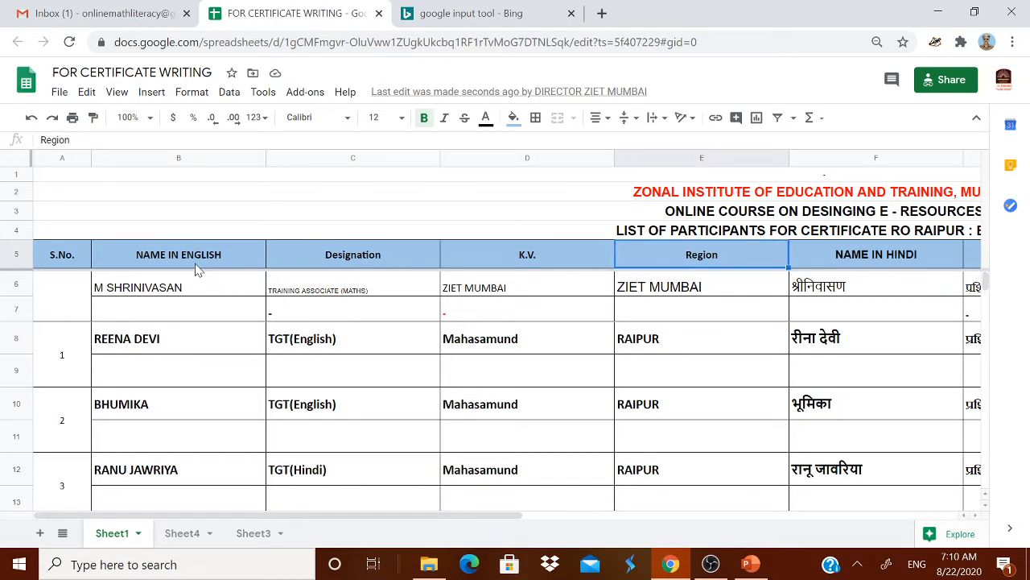
key("Right")
key("Right")
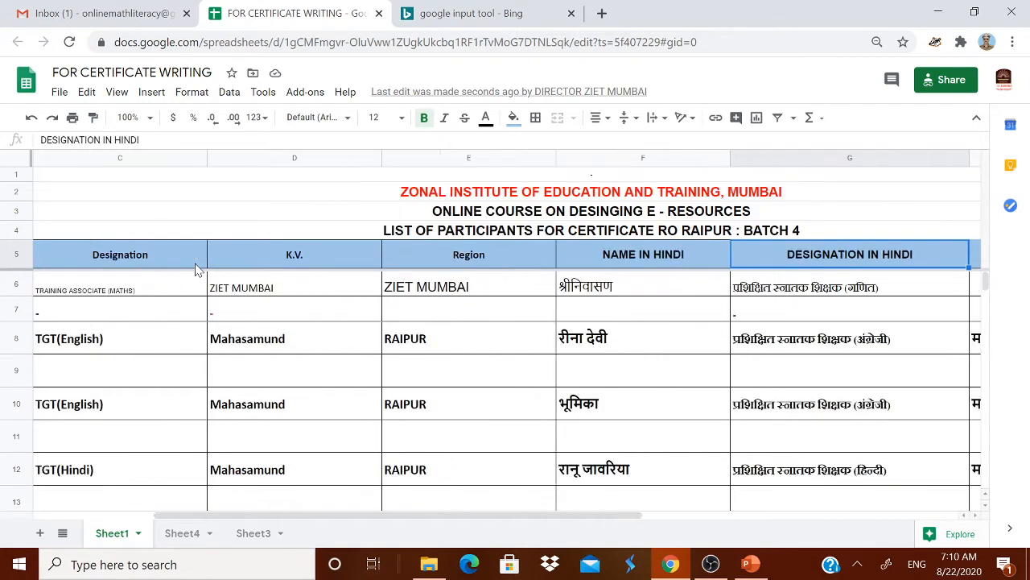
key("Right")
key("Right")
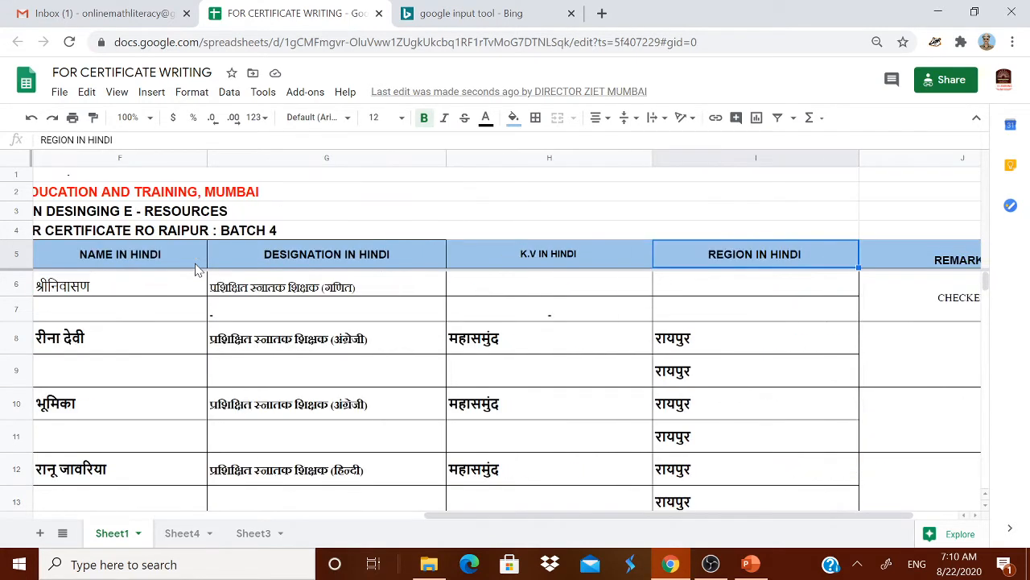
key("Right")
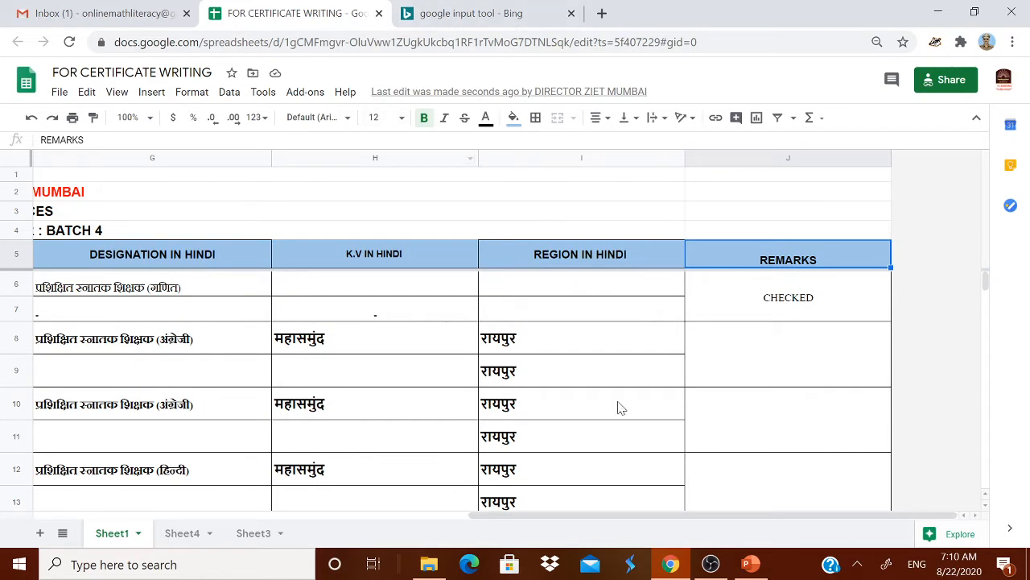
left_click_drag(545, 515, 88, 528)
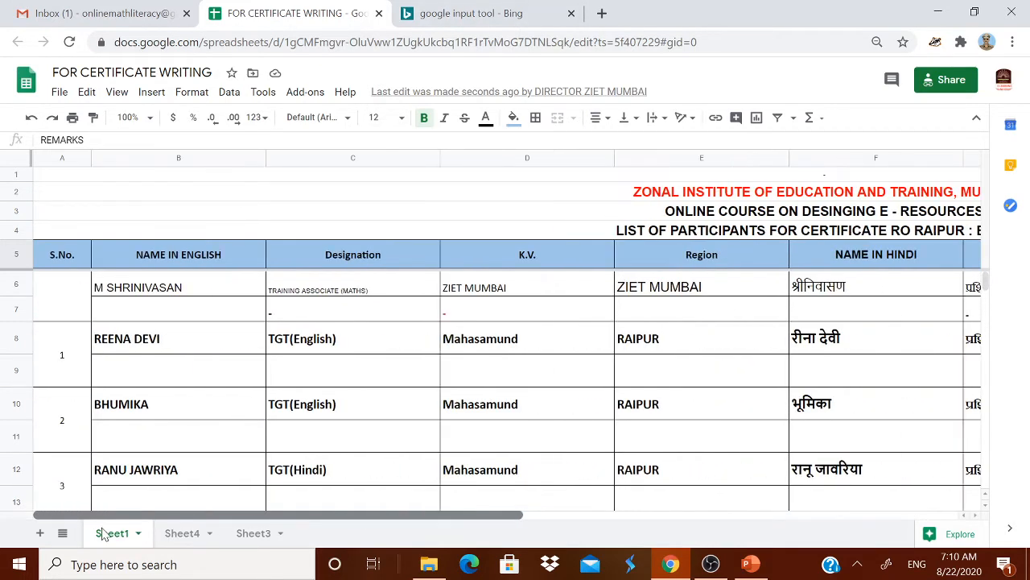
Check the English names down column B to row 38, then return to the heading.
left_click(142, 379)
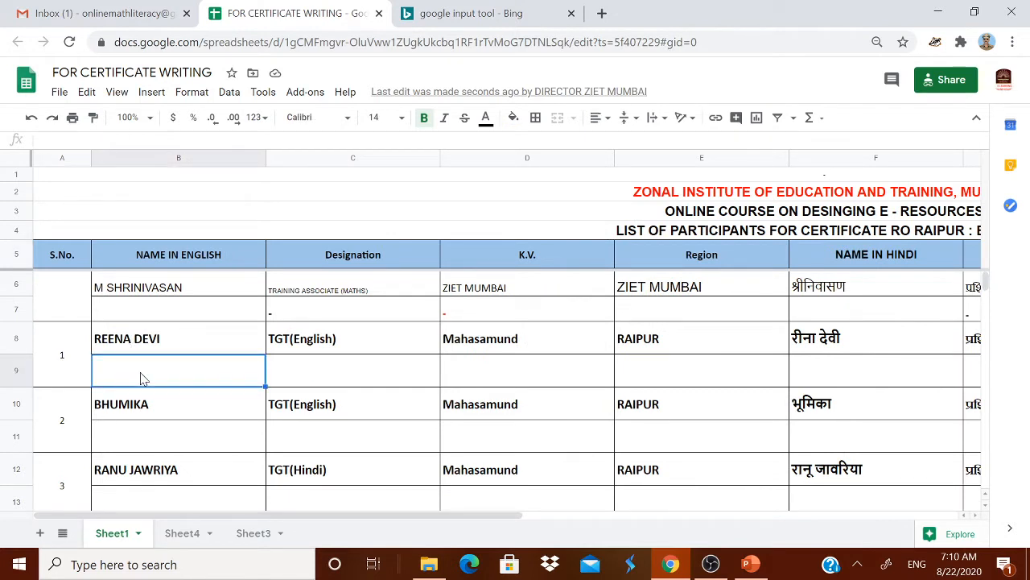
key("Down")
key("Down")
key("Down")
key("Down")
key("Down")
key("Down")
key("Down")
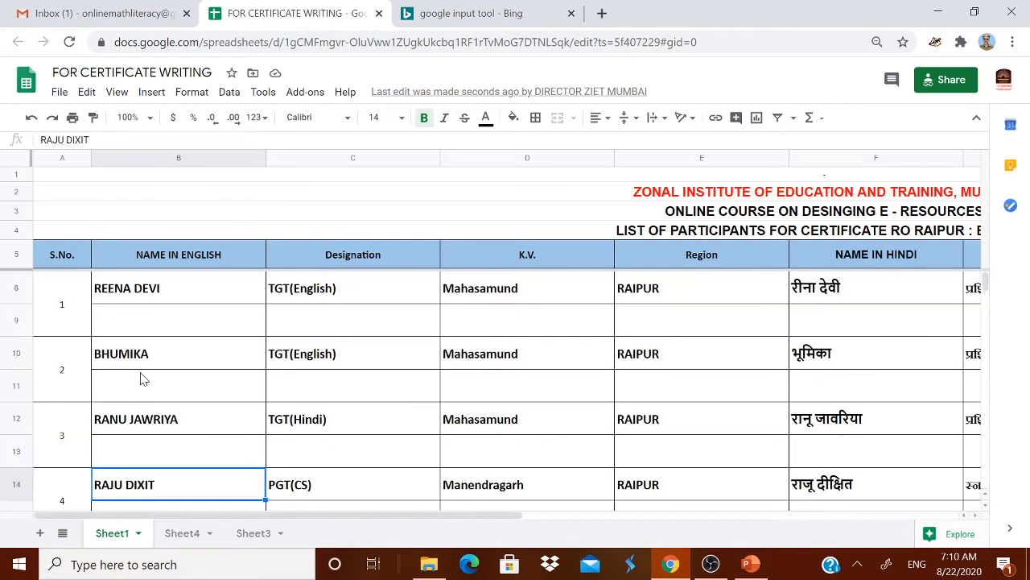
key("Down")
key("Down")
key("Down")
key("Down")
key("Down")
key("Down")
key("Down")
key("Down")
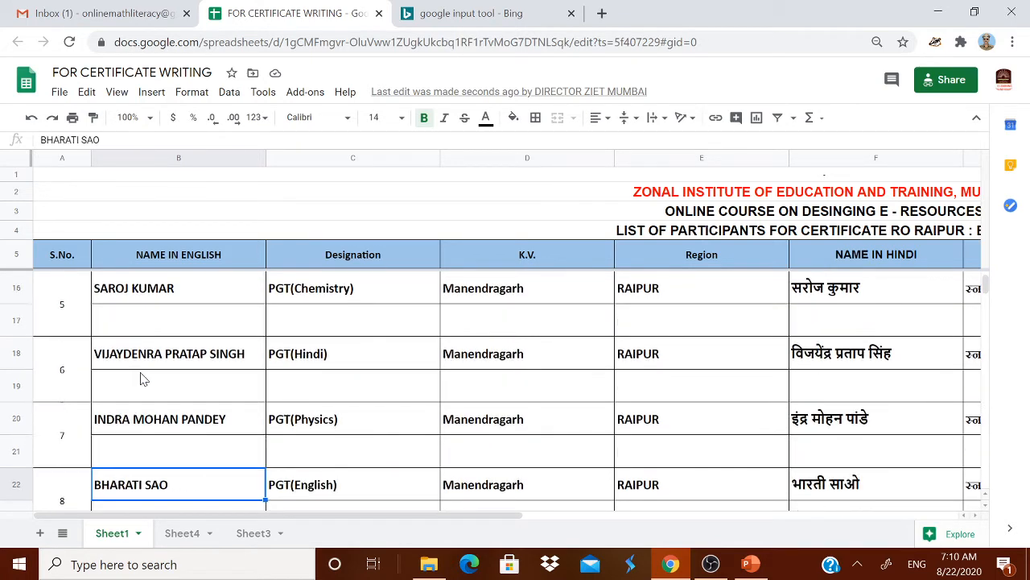
key("Down")
key("Down")
key("Down")
key("Down")
key("Down")
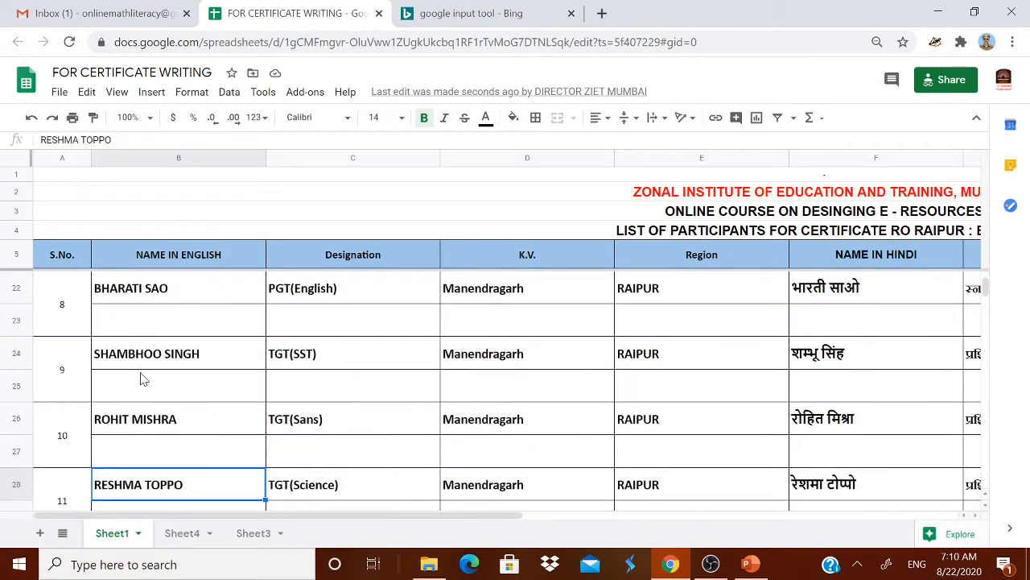
key("Down")
key("Down")
key("Down")
key("Down")
key("Down")
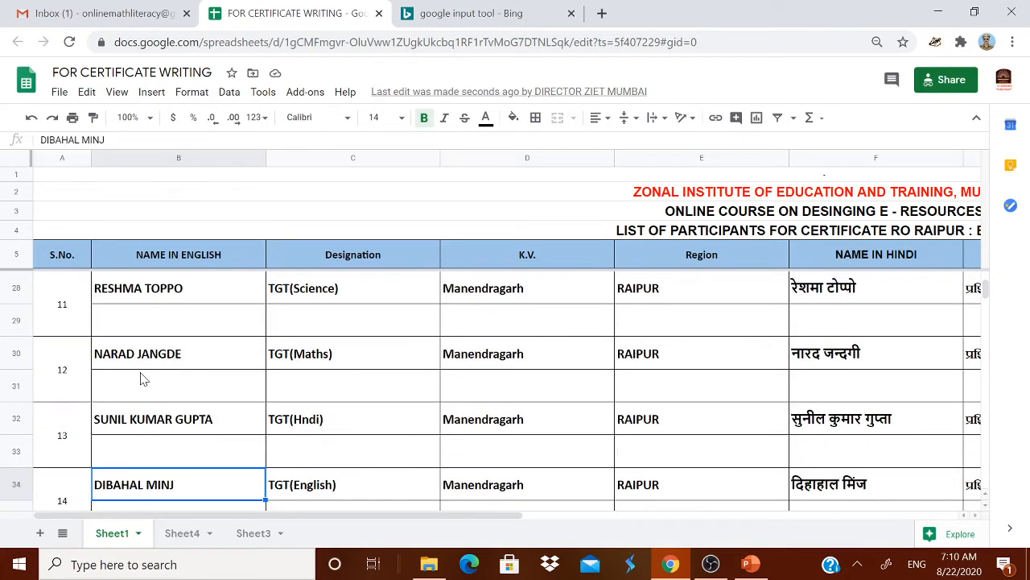
key("Down")
key("Down")
key("Down")
key("Down")
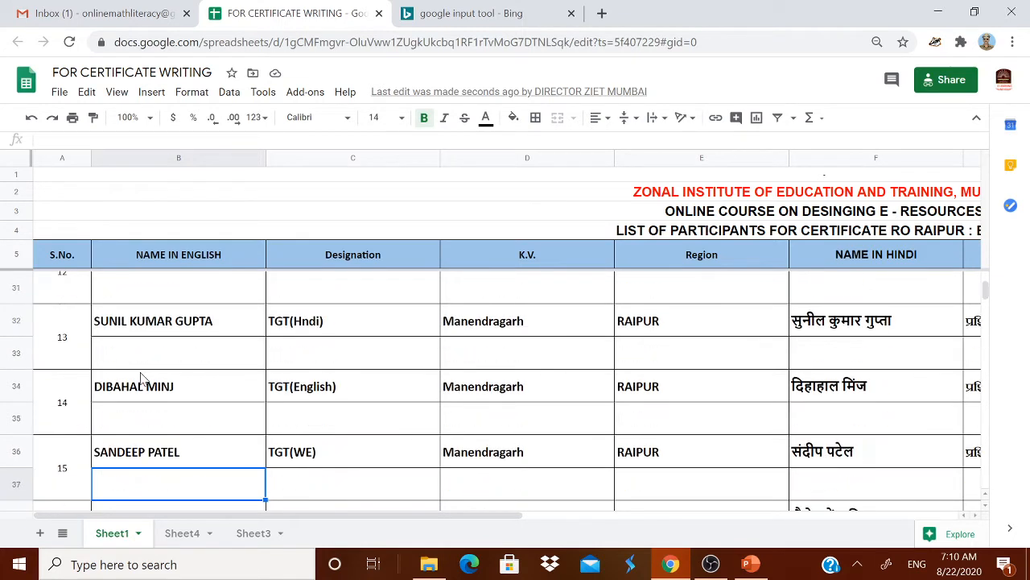
key("Up")
key("Up")
key("Up")
key("Up")
key("Up")
key("Up")
key("Up")
key("Up")
key("Up")
key("Up")
key("Up")
key("Up")
key("Up")
key("Up")
key("Up")
key("Up")
key("Up")
key("Up")
key("Up")
key("Up")
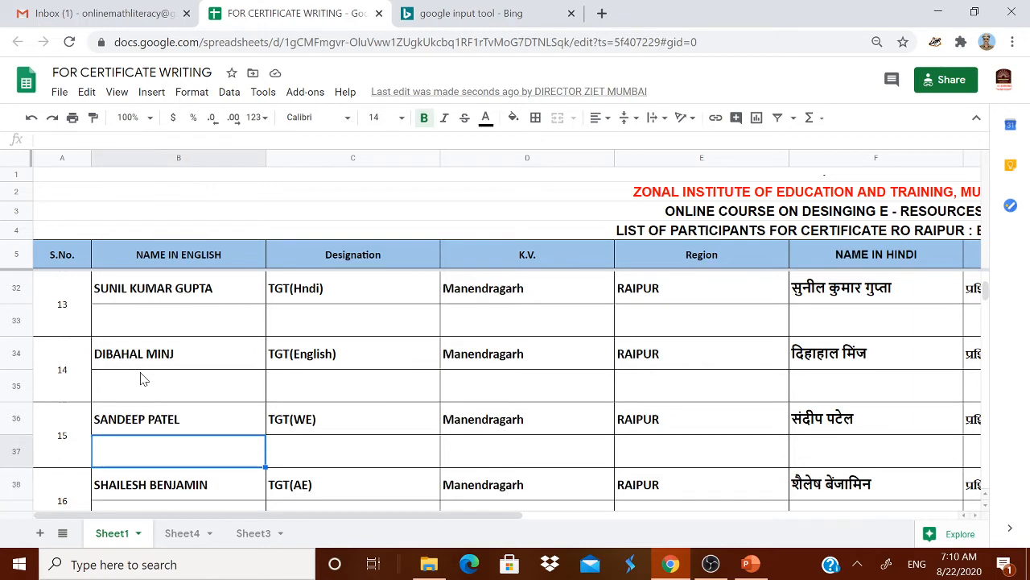
key("Up")
key("Up")
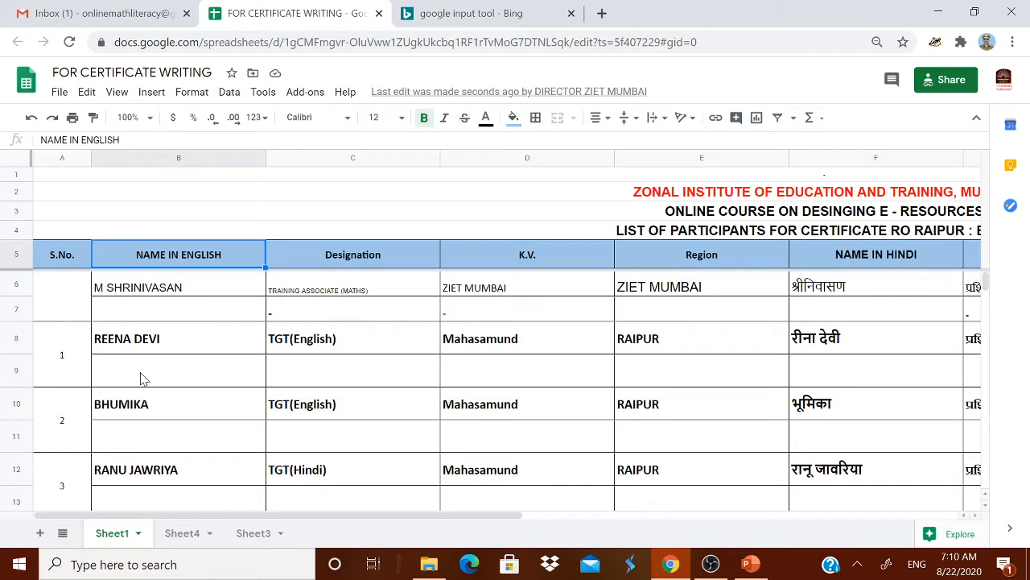
left_click(159, 316)
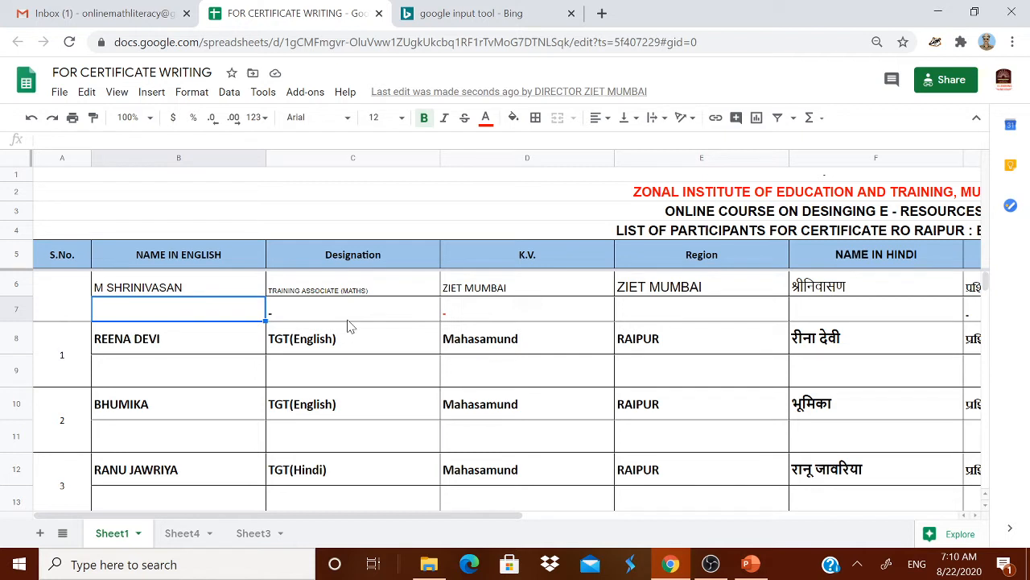
type("M SRI")
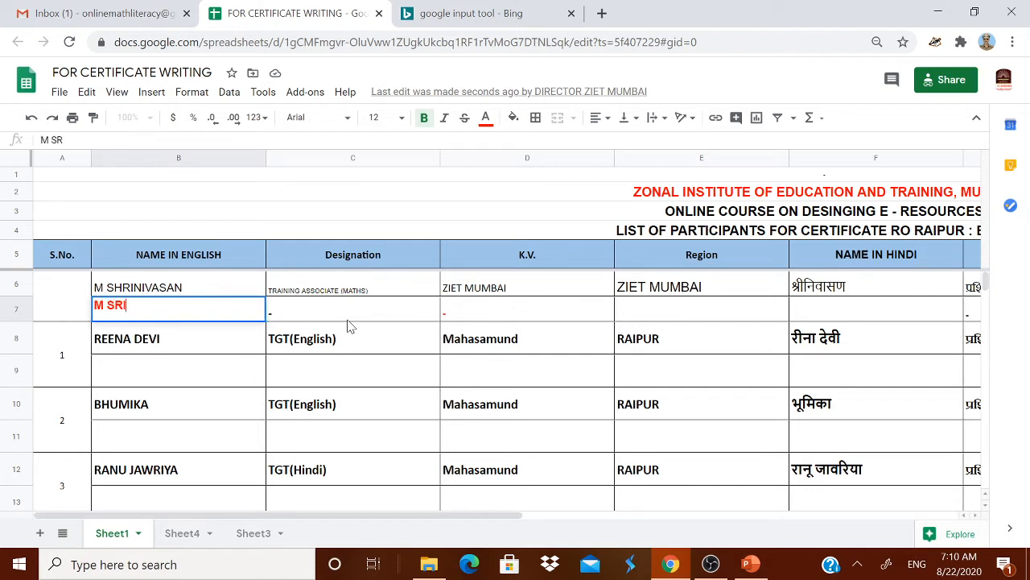
type("NIVASA")
key("BackSpace")
key("BackSpace")
type("ASAN")
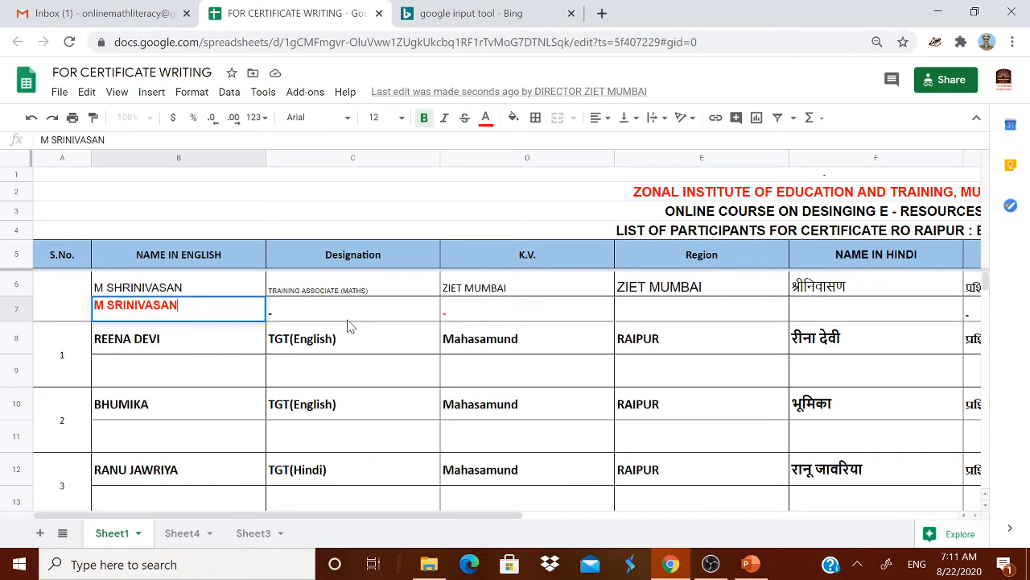
left_click(203, 347)
Change the text colour of B7 to black, then to red.
left_click(190, 308)
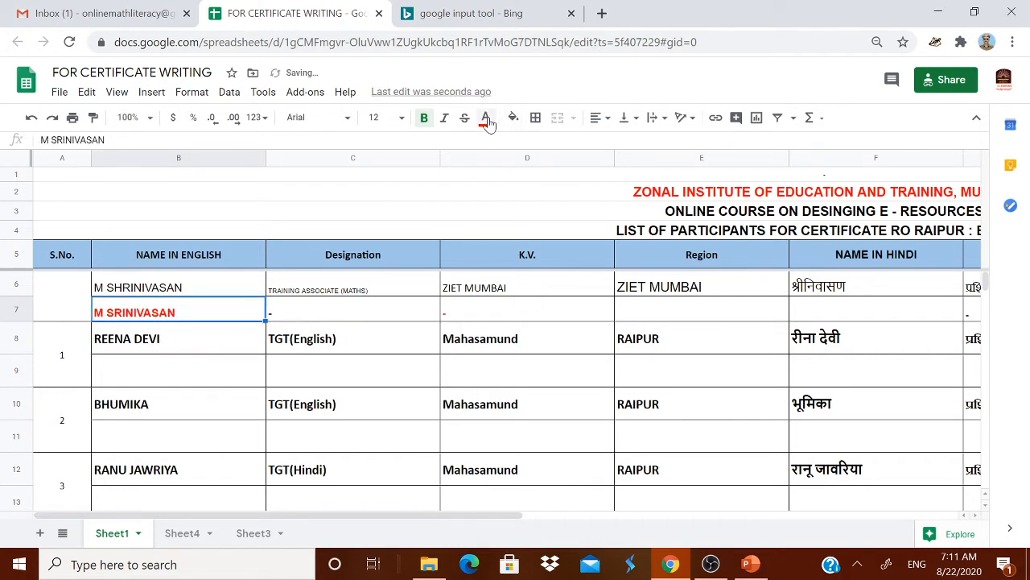
left_click(486, 119)
left_click(494, 169)
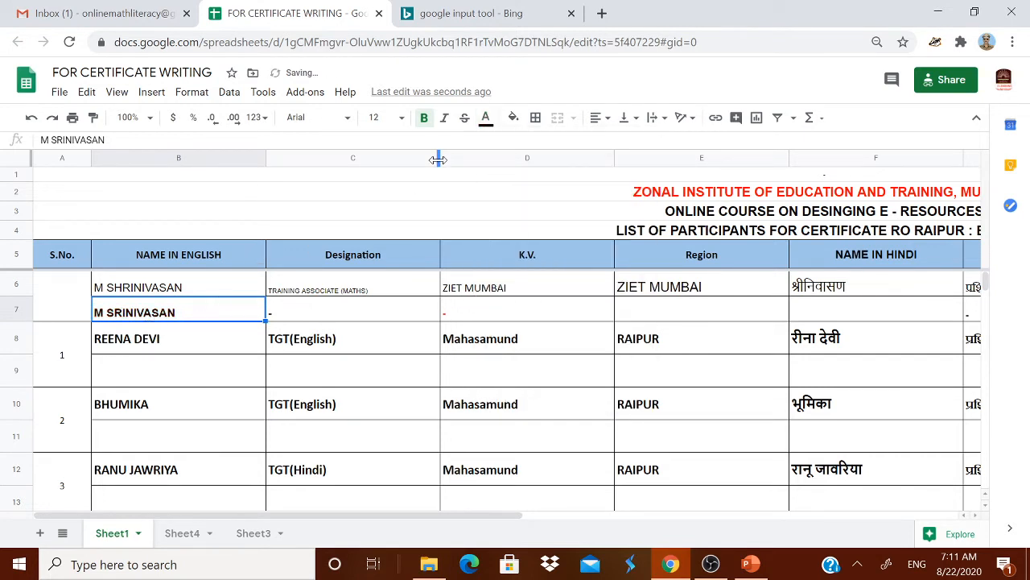
left_click(486, 122)
left_click(507, 187)
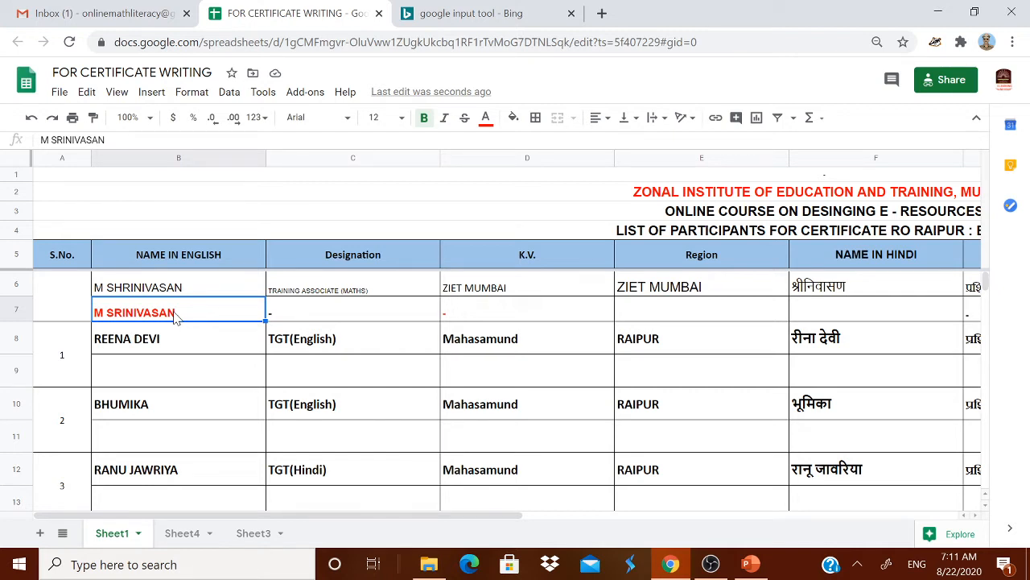
Move along row 7 past Designation and K.V., unchanged, to the Region cell E7.
left_click(304, 314)
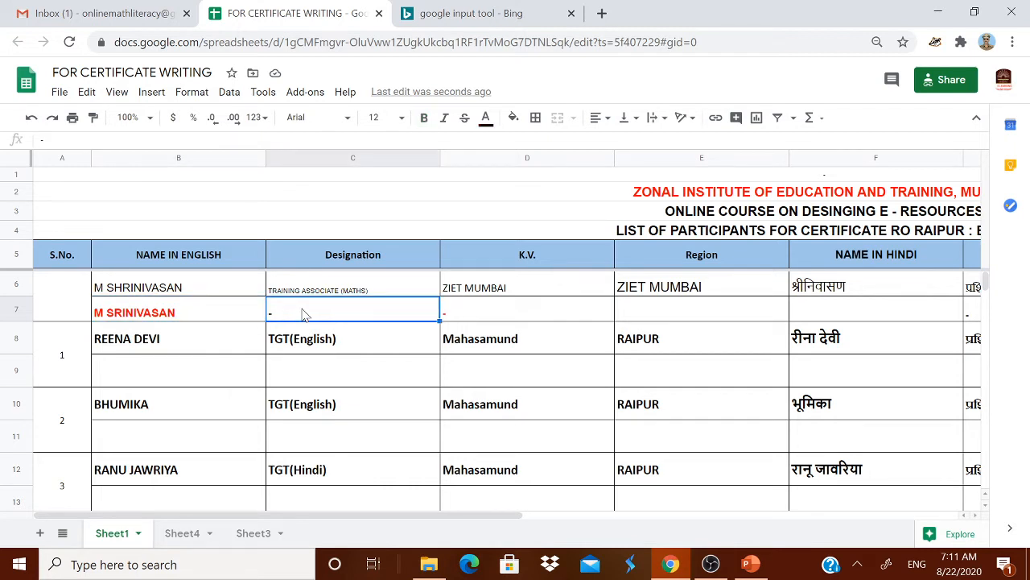
left_click(478, 310)
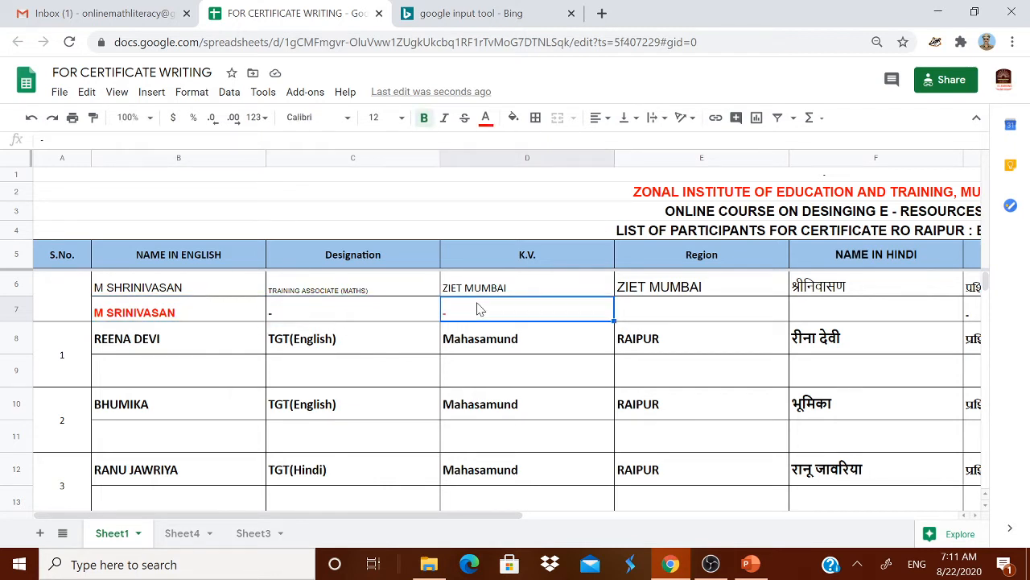
double_click(478, 310)
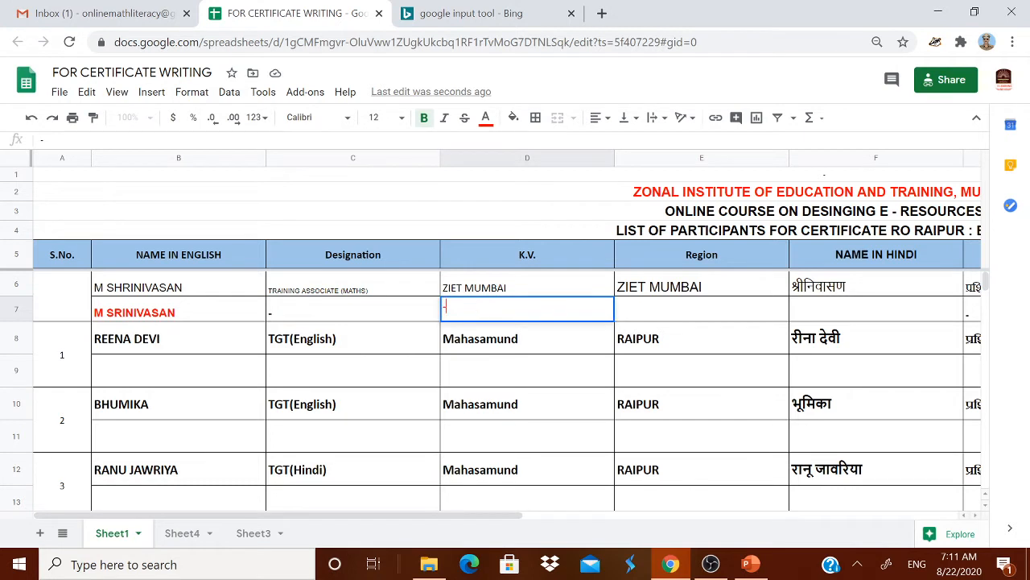
left_click(658, 316)
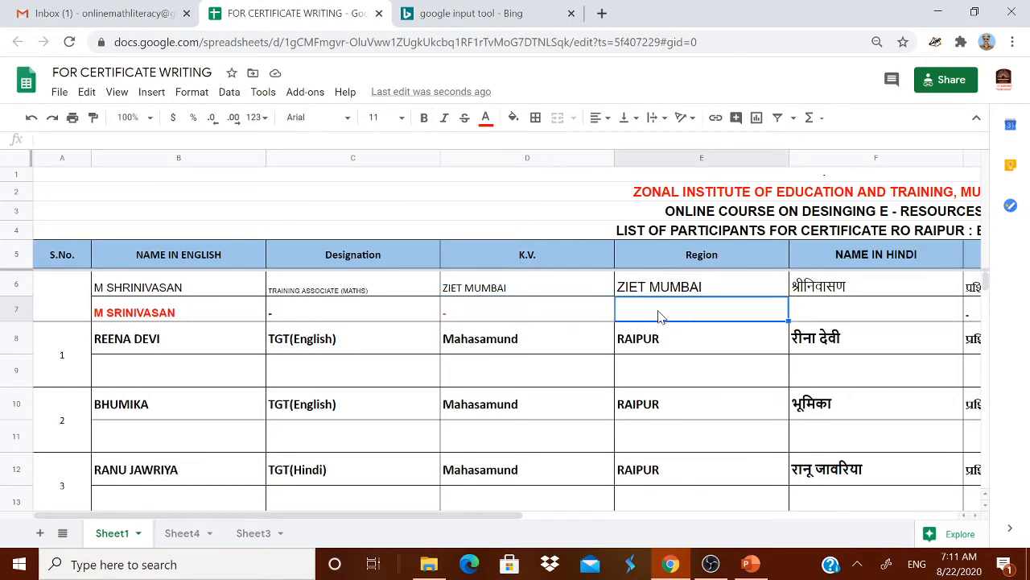
type("kvs")
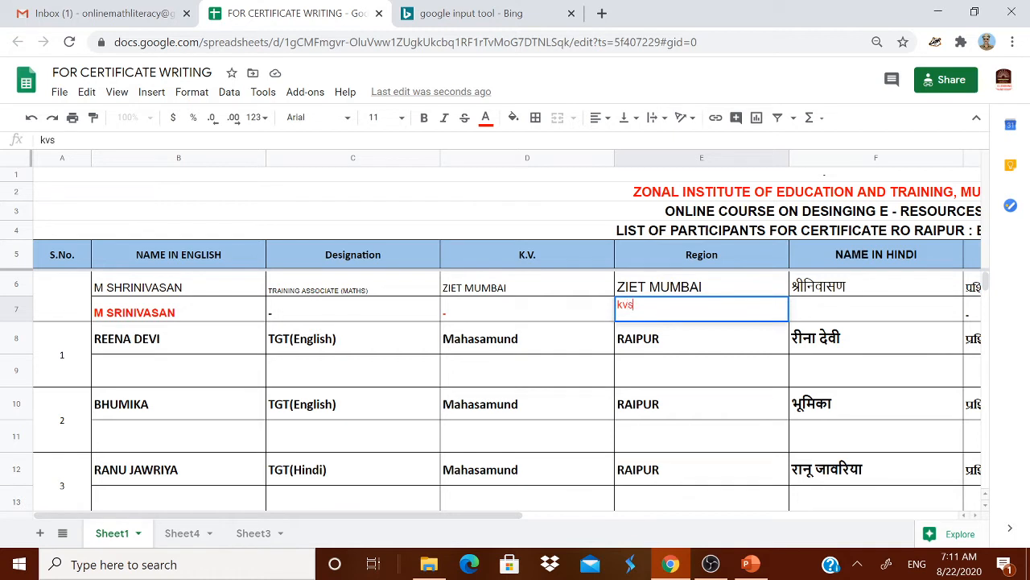
type("ziet m")
key("BackSpace")
key("BackSpace")
key("BackSpace")
key("BackSpace")
key("BackSpace")
key("BackSpace")
Enter KVS ZIET MUMBAI in red in E7 and scroll right to NAME IN HINDI.
key("BackSpace")
key("BackSpace")
key("BackSpace")
key("BackSpace")
left_click(490, 122)
left_click(493, 167)
type("k")
key("BackSpace")
type("kvs z")
key("BackSpace")
key("BackSpace")
key("BackSpace")
key("BackSpace")
key("BackSpace")
type("KVS ZIE")
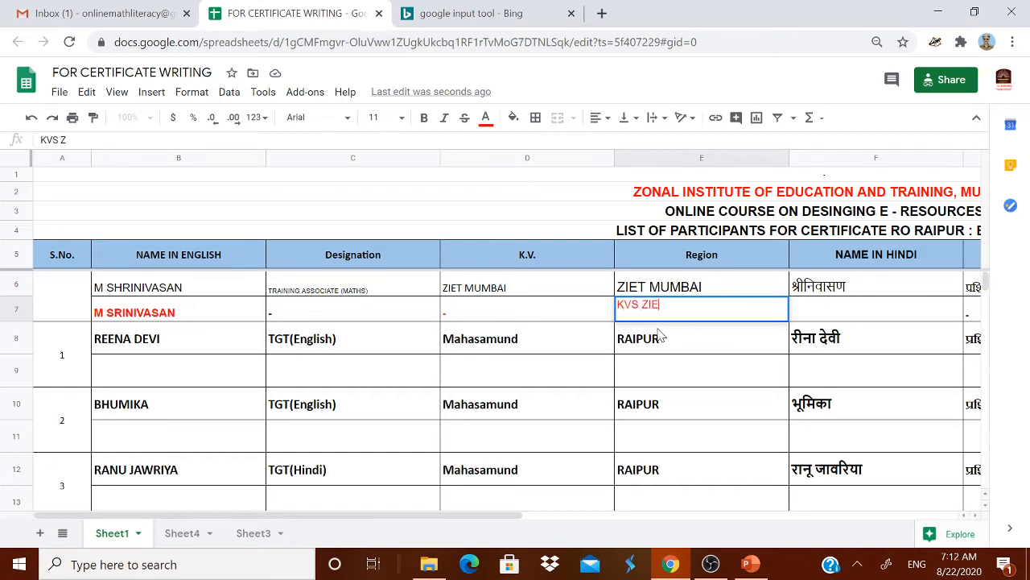
type("T MUMBAI")
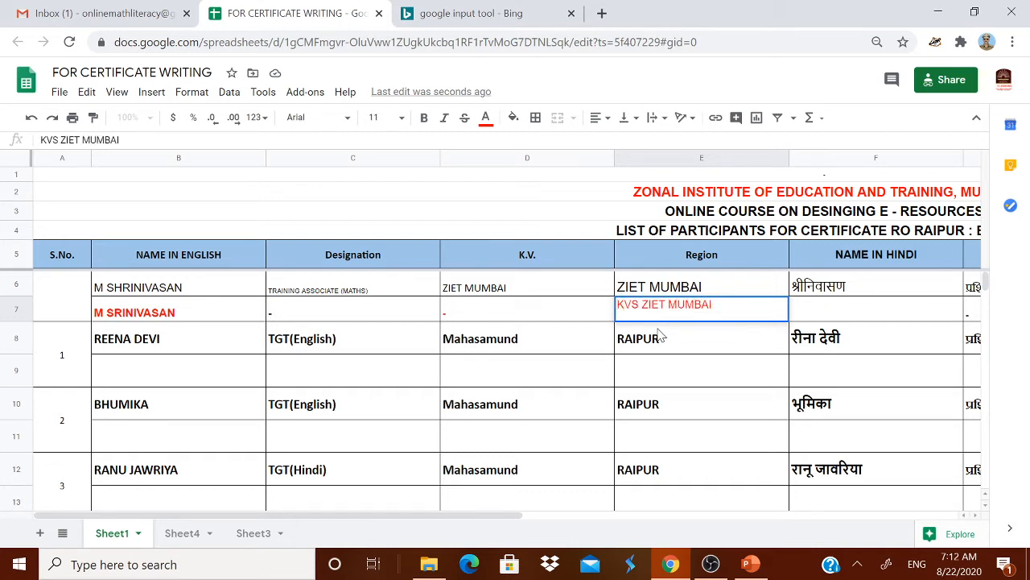
left_click(809, 317)
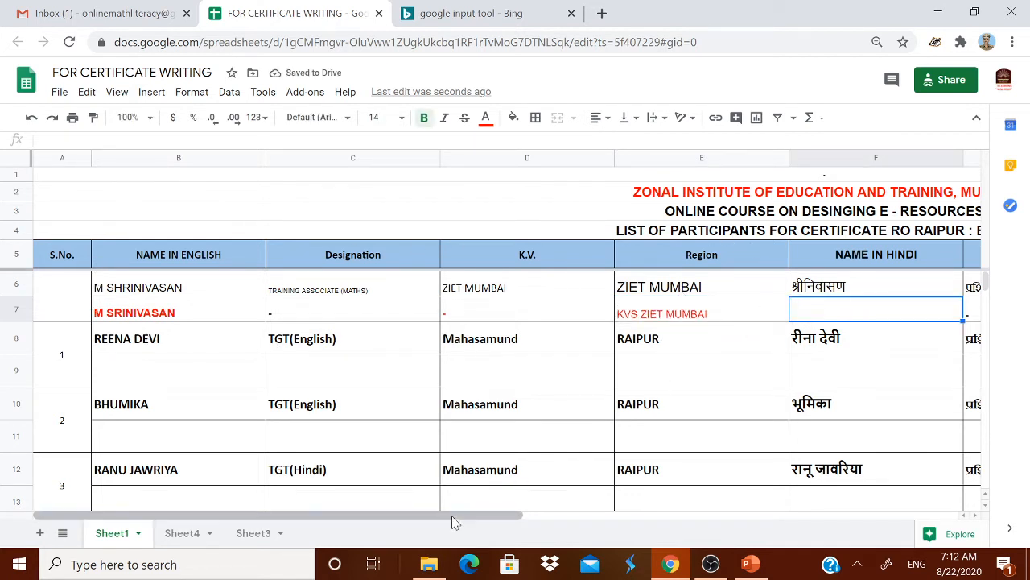
left_click_drag(453, 519, 588, 499)
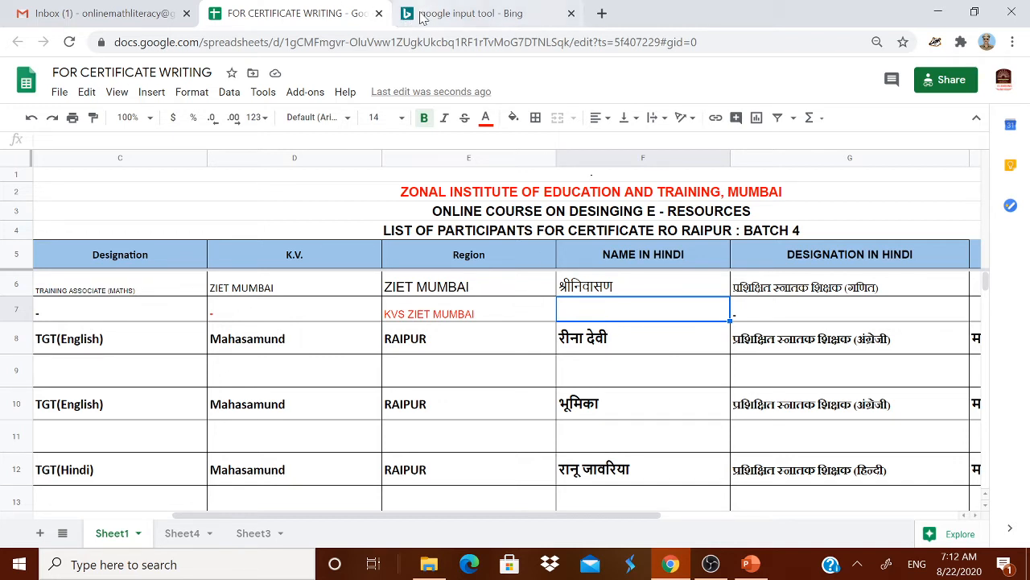
Open the Google Input Tools Try it out page from the Bing results with Hindi selected.
left_click(450, 15)
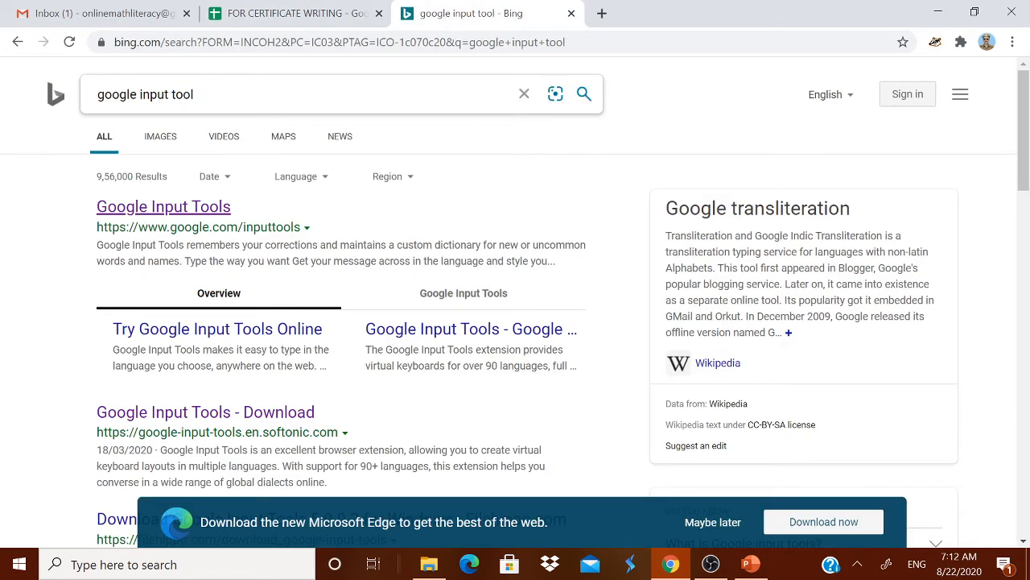
left_click(164, 209)
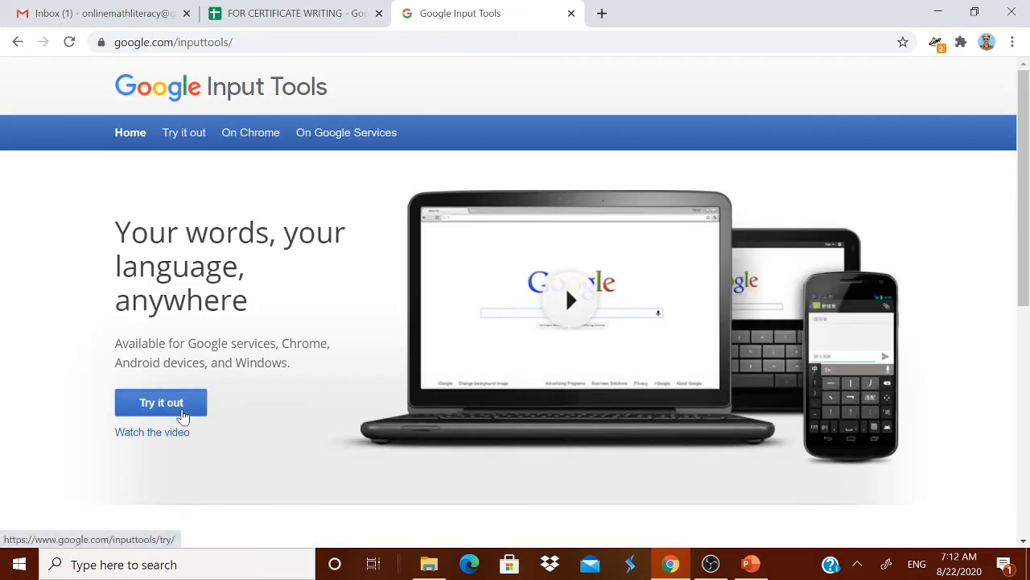
left_click(183, 414)
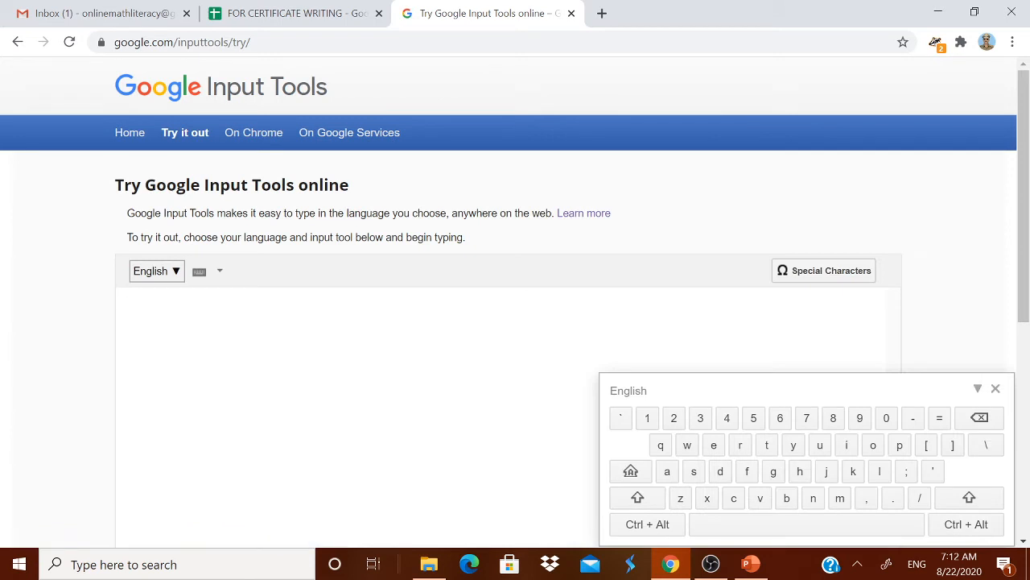
left_click(177, 274)
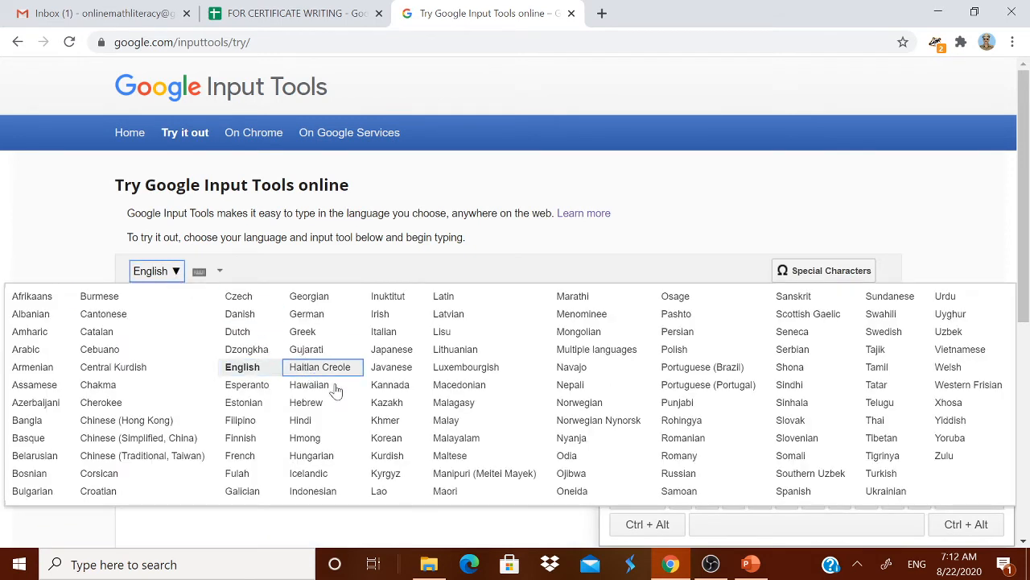
left_click(333, 422)
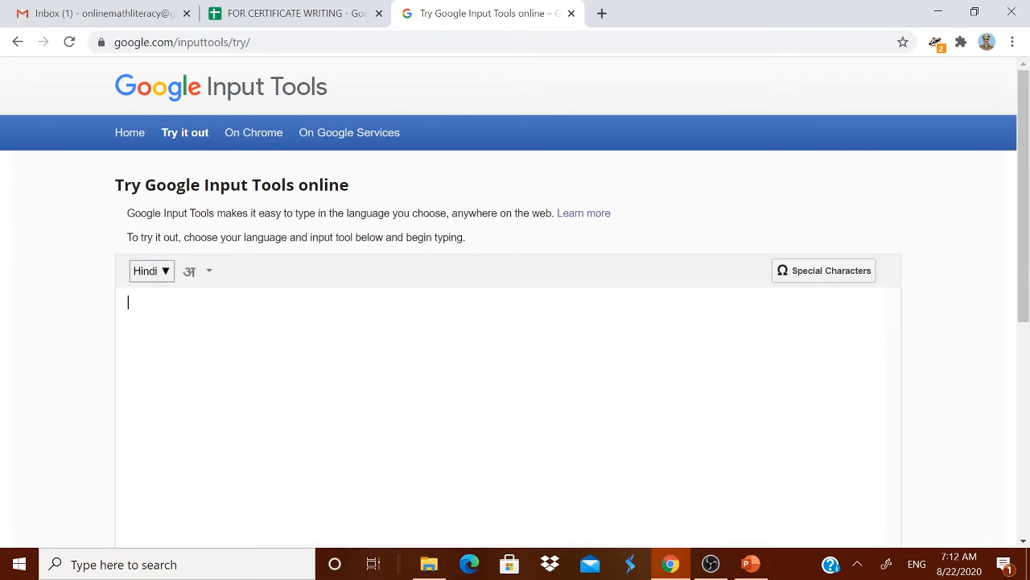
left_click(330, 25)
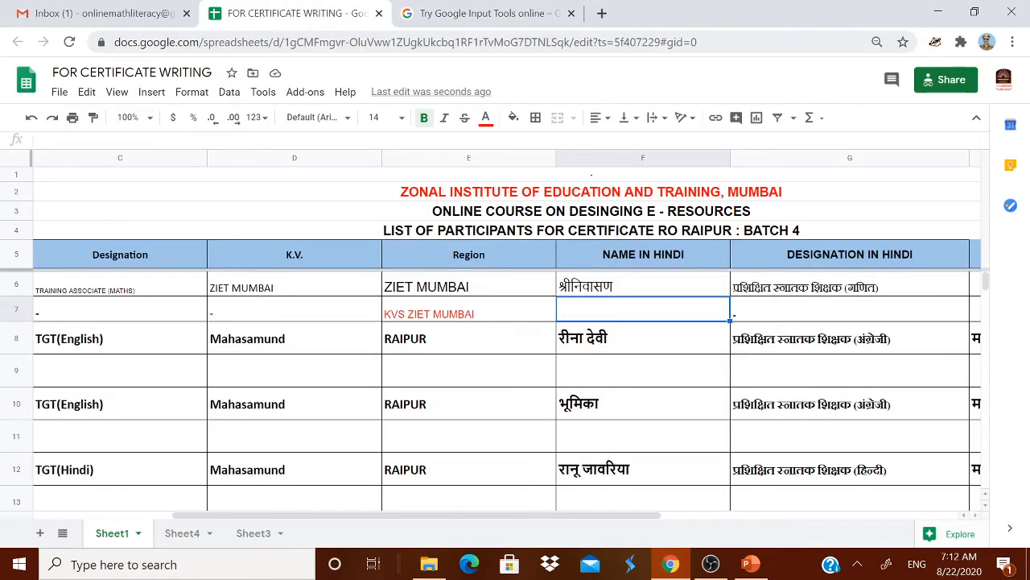
Convert SRINIVASAN to श्रीनिवासन using the first Hindi suggestion, and select it for copying.
left_click(494, 16)
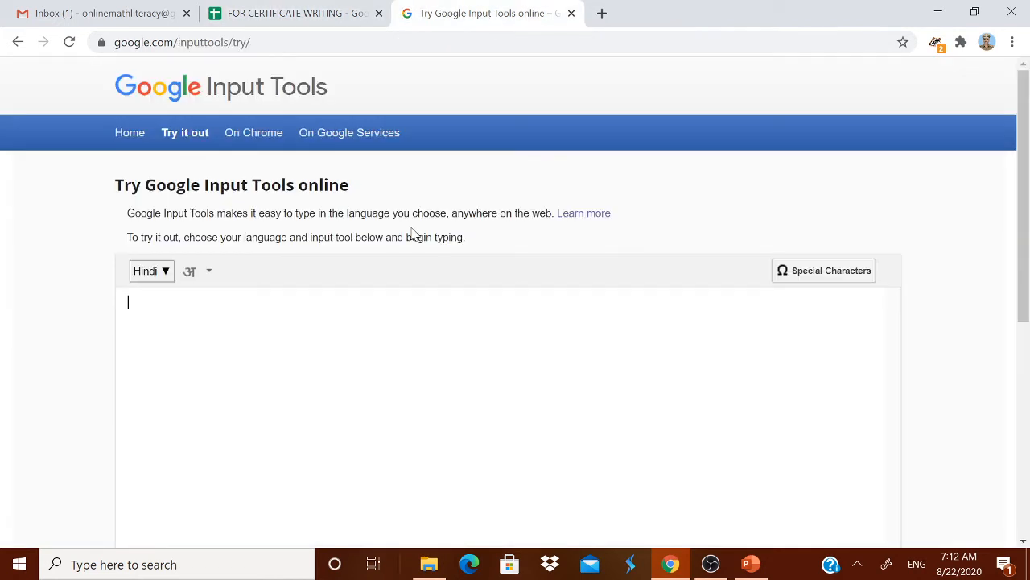
type("SRINIVAAS")
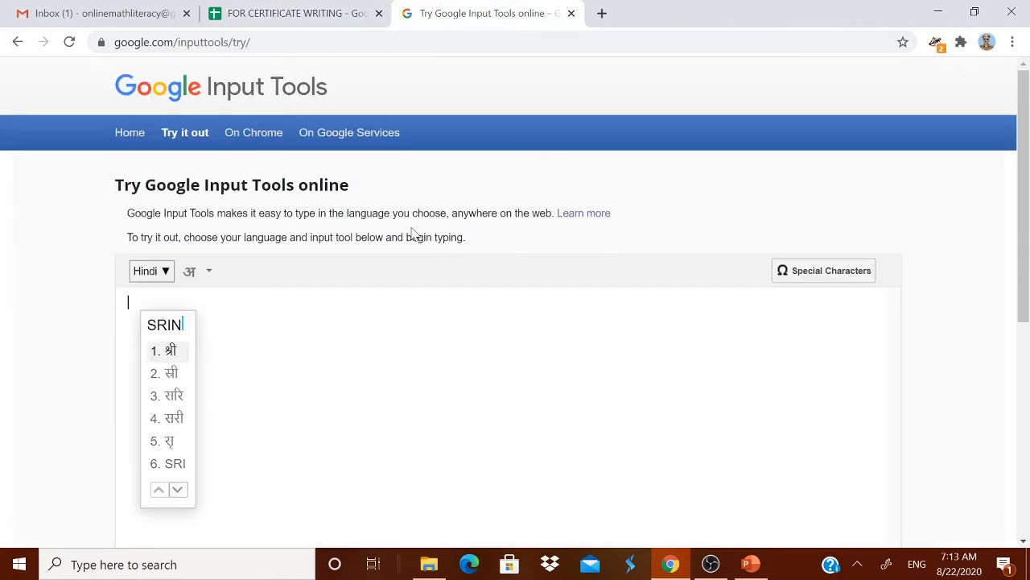
key("BackSpace")
key("BackSpace")
type("SAN")
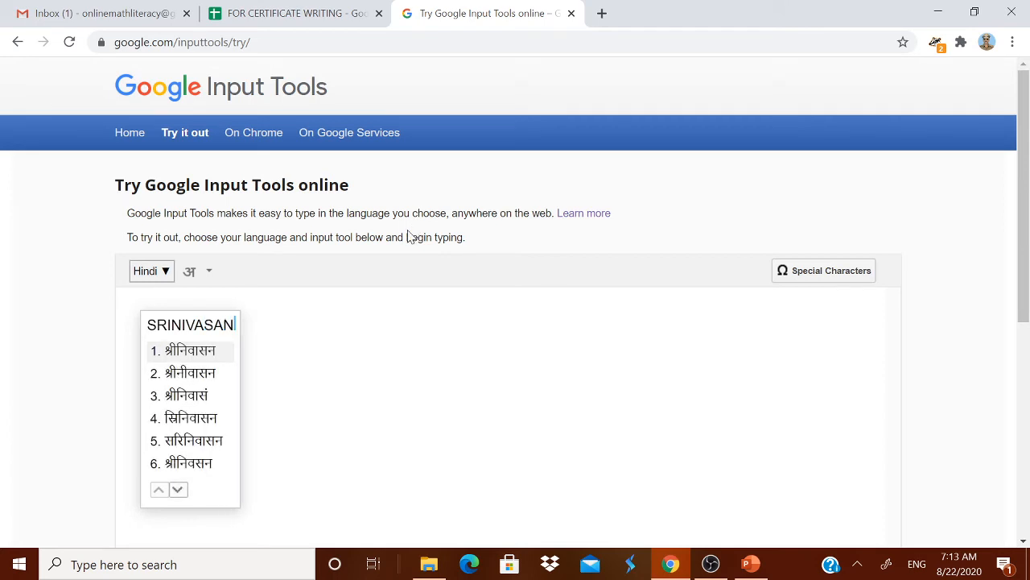
left_click(207, 358)
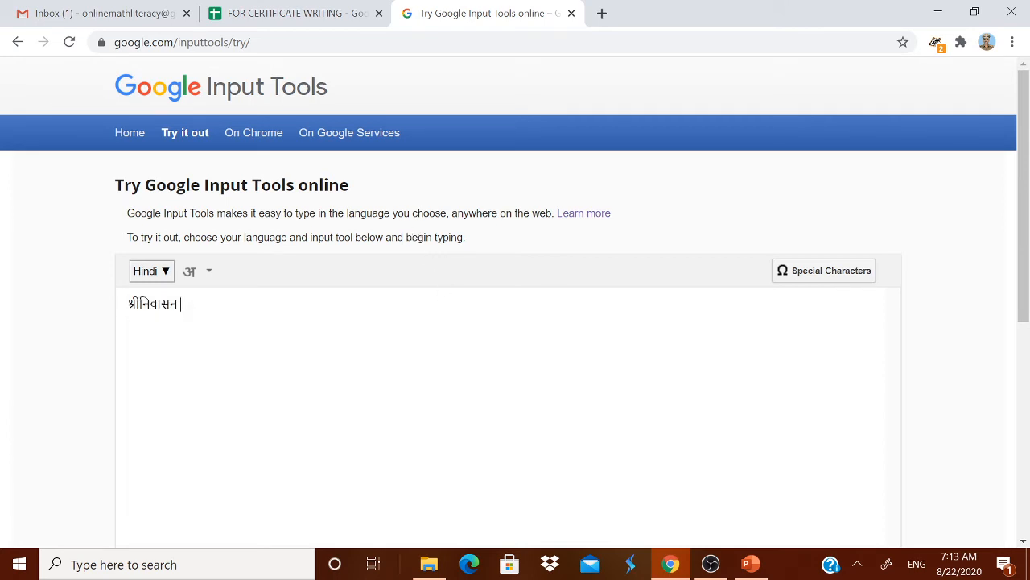
key("shift+Left")
key("shift+Left")
key("shift+Left")
key("shift+Left")
key("shift+Left")
key("ctrl+c")
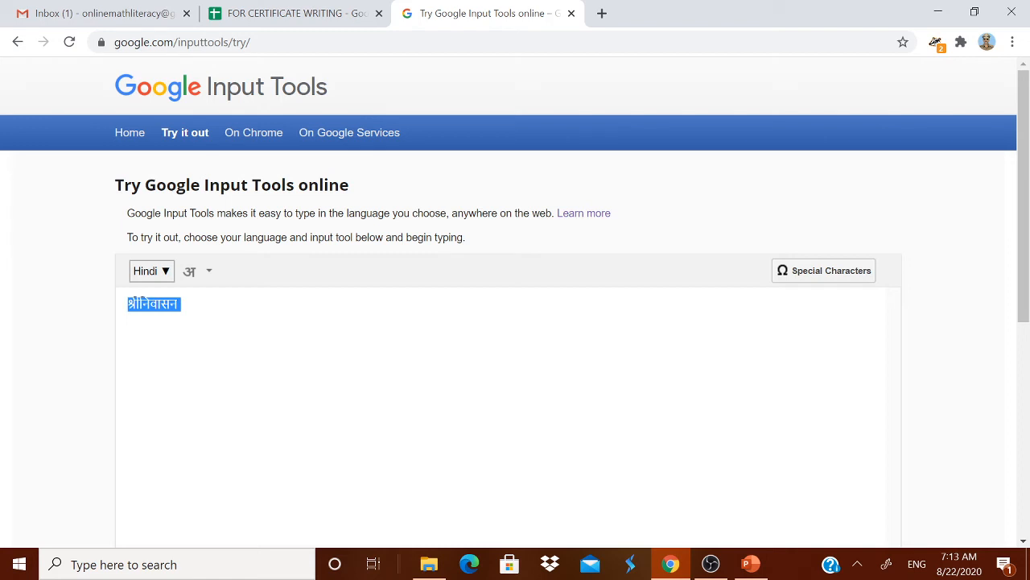
left_click(327, 27)
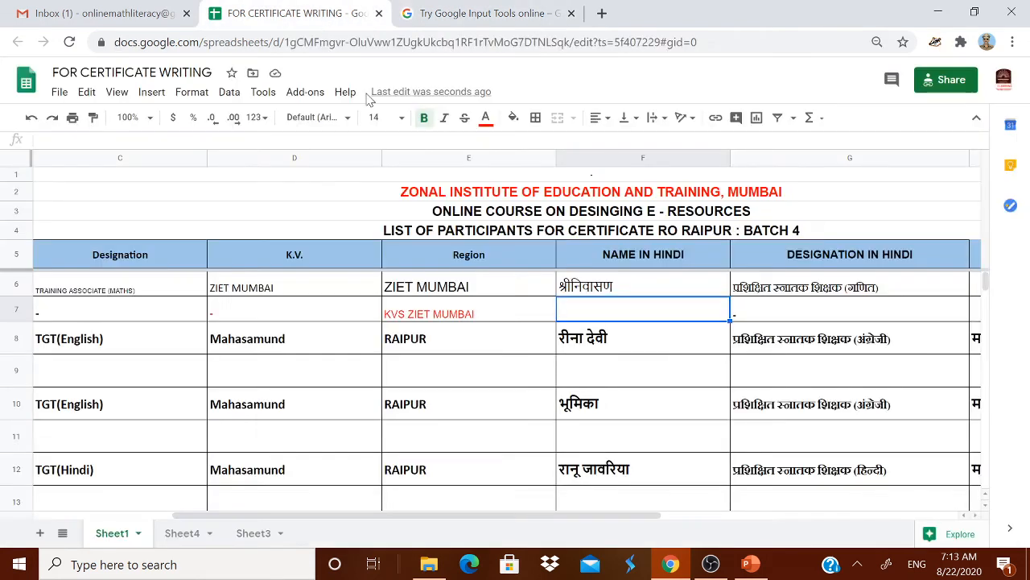
Paste श्रीनिवासन into F7 and move along row 7 past the G7 dash.
key("ctrl+v")
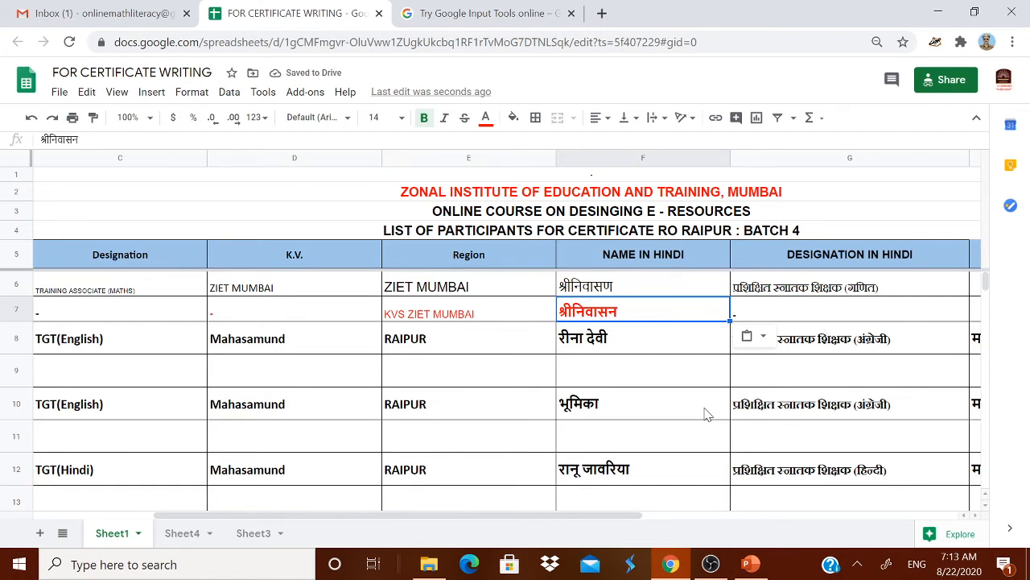
left_click(787, 315)
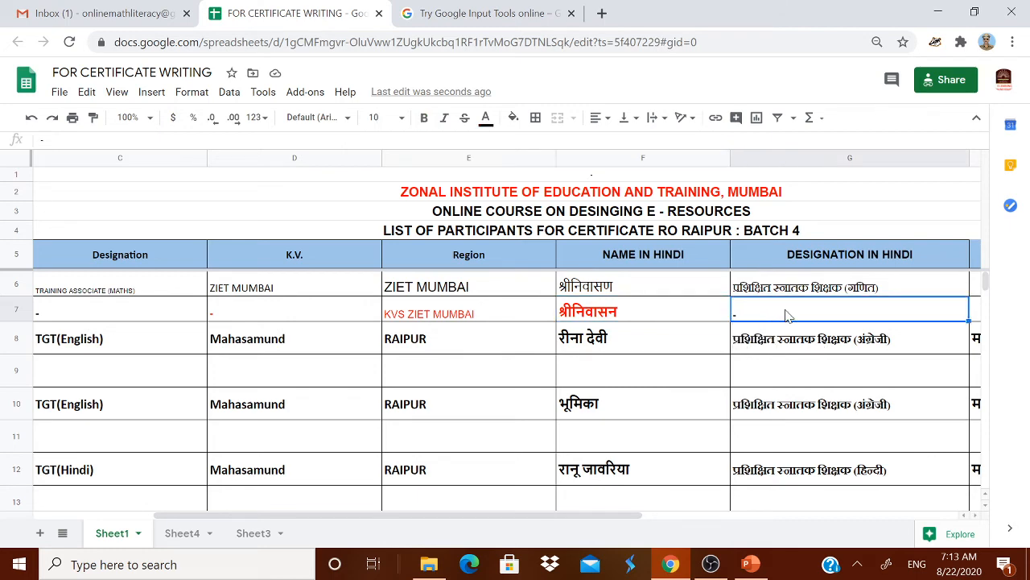
double_click(788, 315)
key("Tab")
key("Tab")
key("Tab")
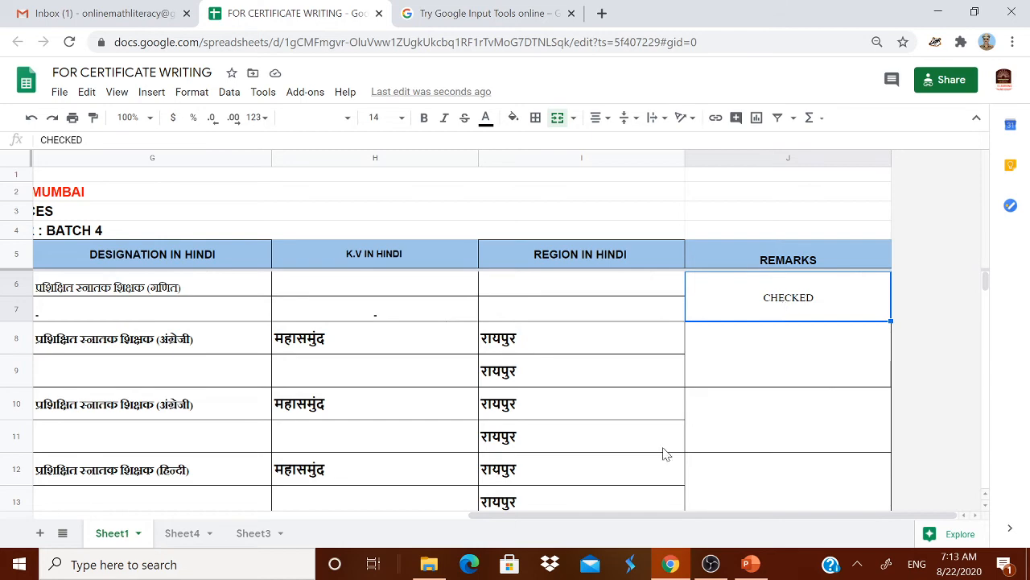
left_click_drag(561, 517, 73, 519)
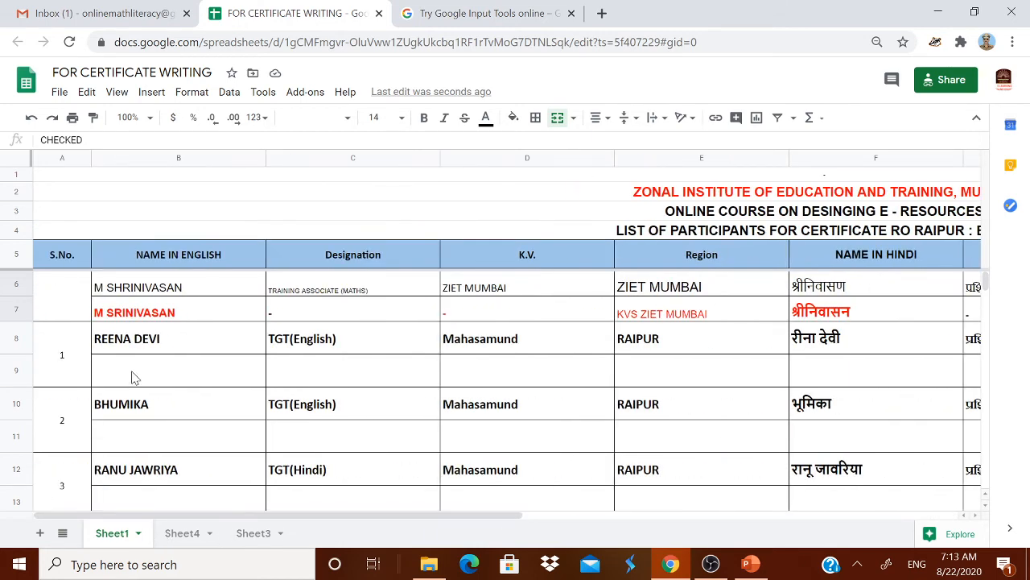
scroll(133, 378, "down", 6)
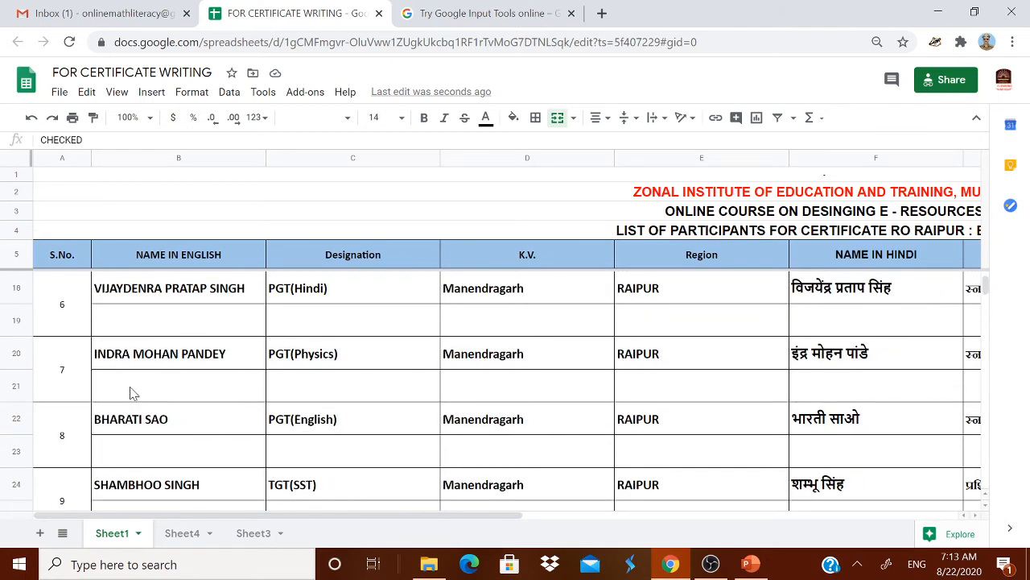
left_click(133, 393)
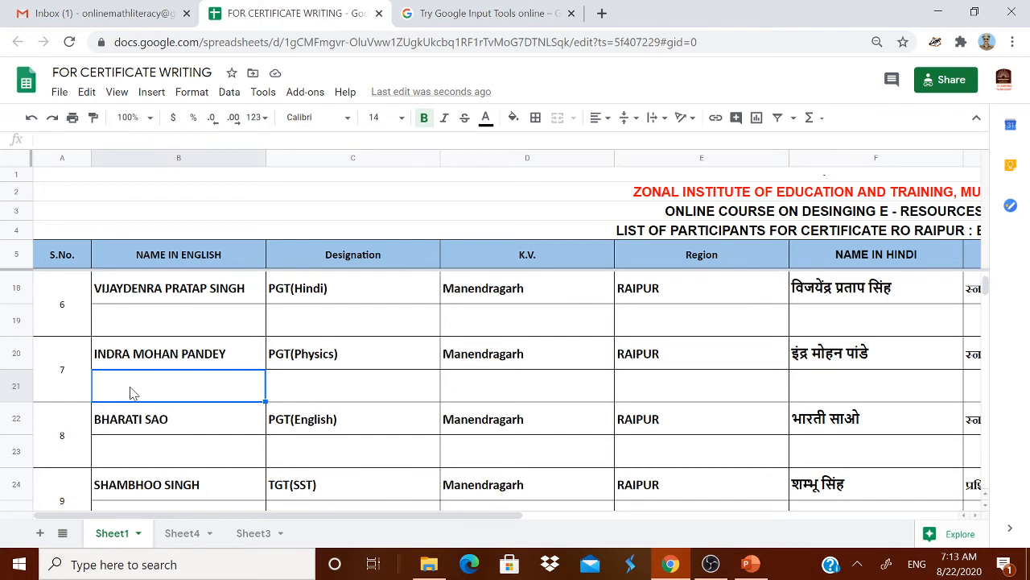
left_click(306, 378)
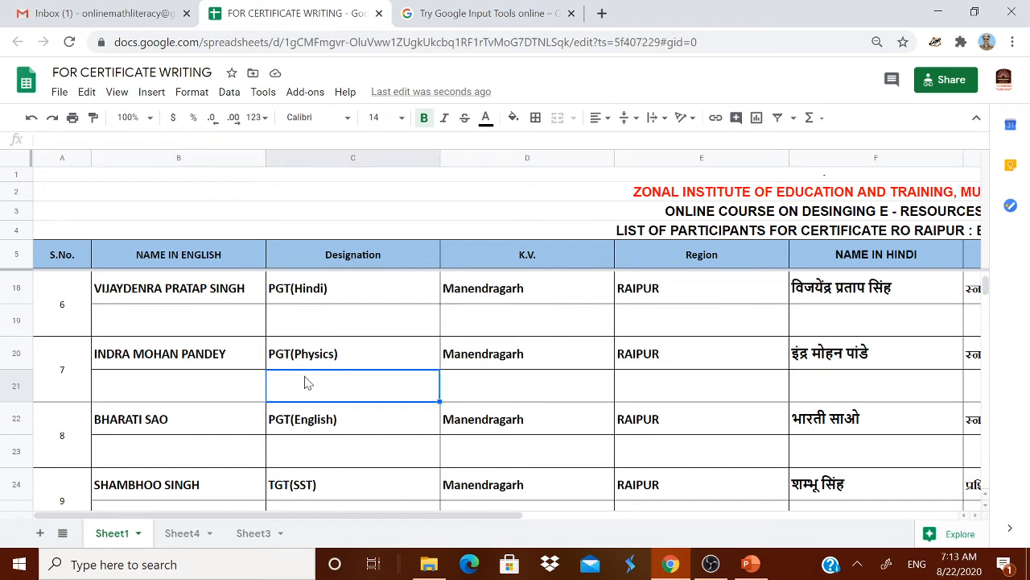
left_click(541, 395)
left_click(665, 383)
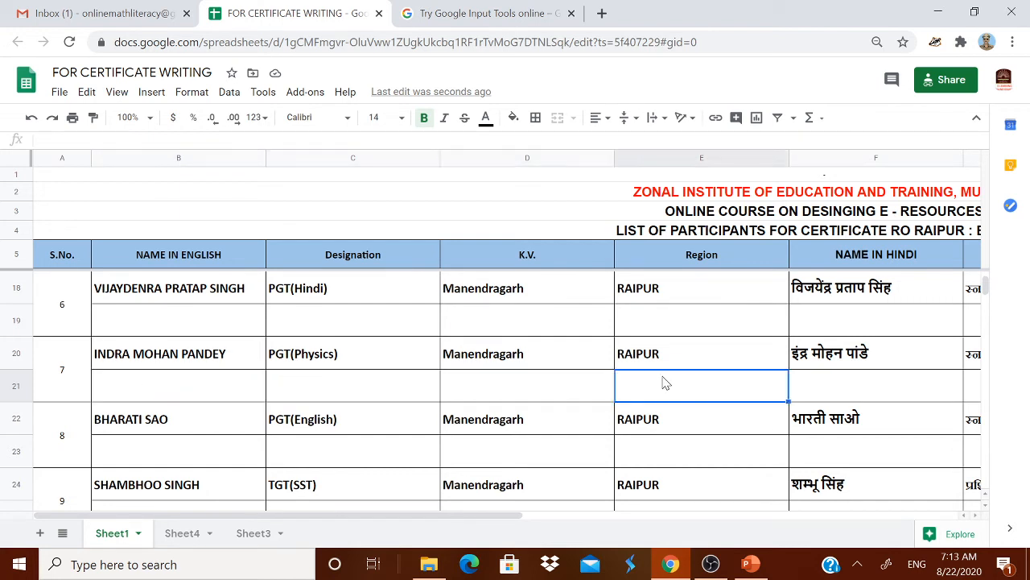
left_click(828, 388)
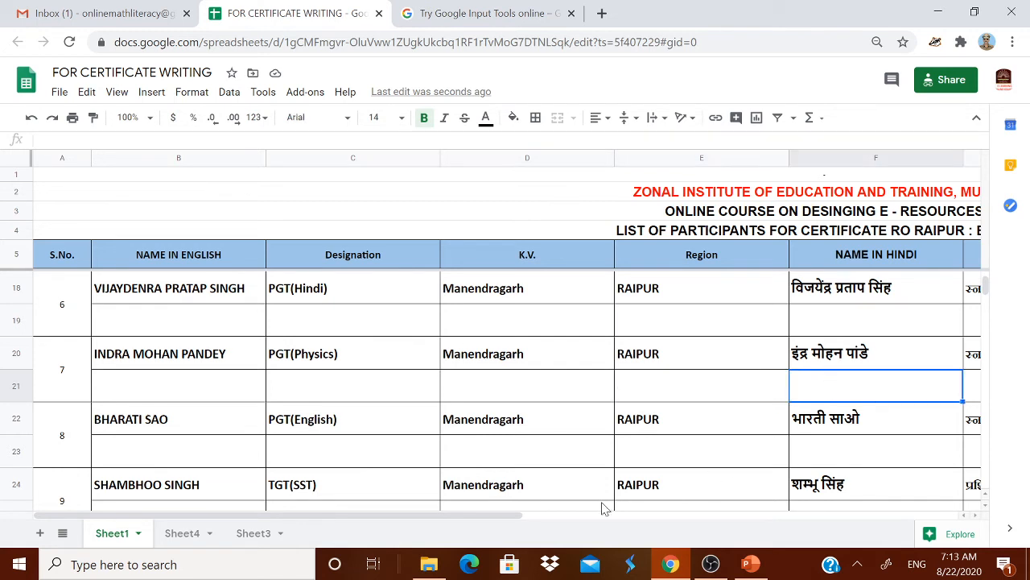
left_click(515, 507)
left_click_drag(504, 516, 569, 519)
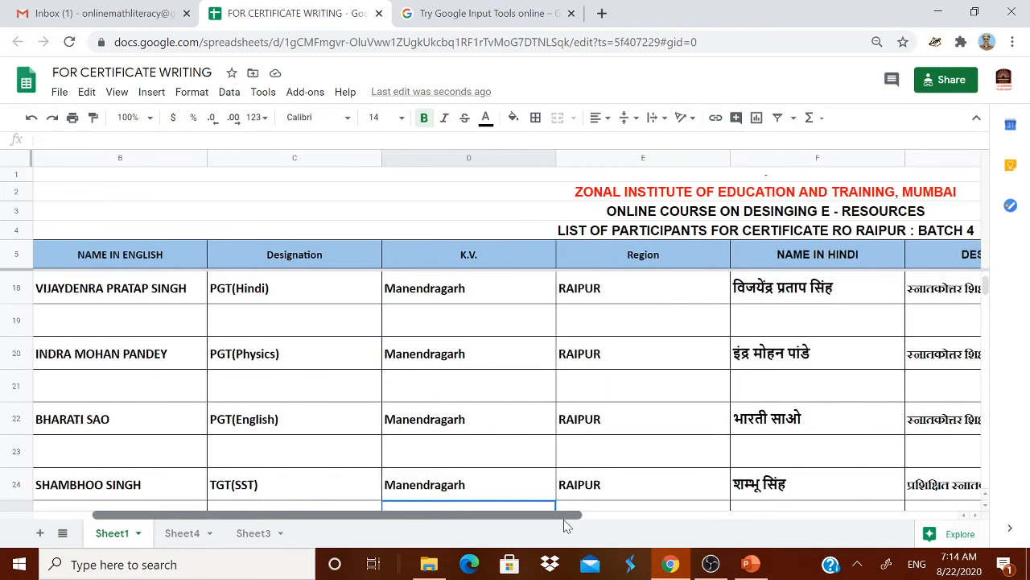
left_click(499, 14)
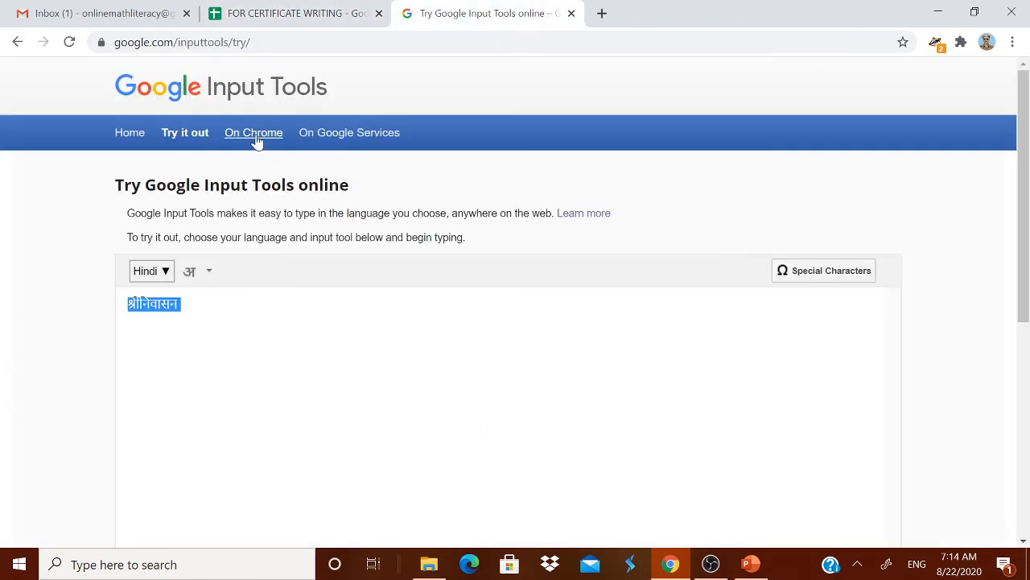
left_click(297, 14)
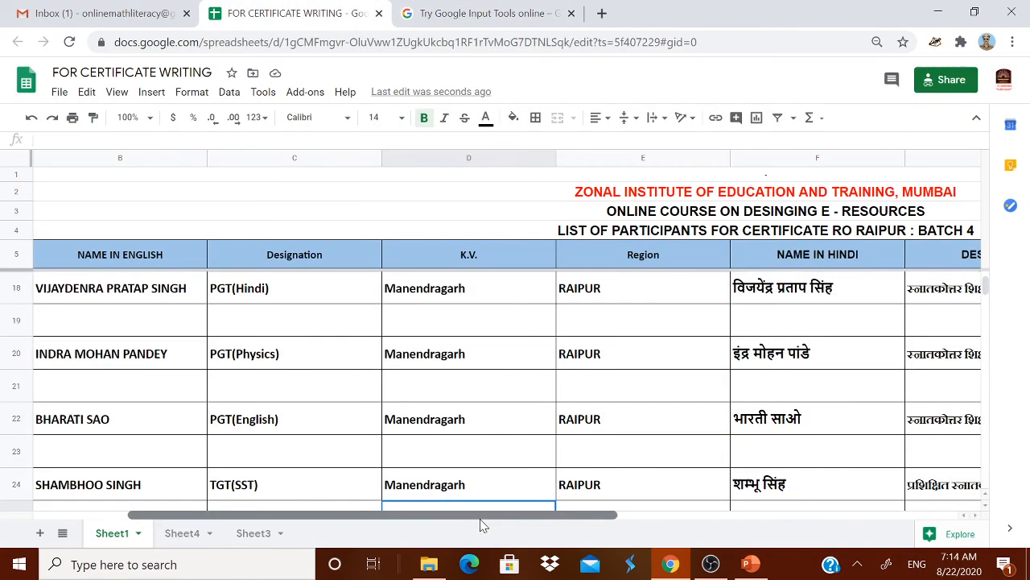
left_click_drag(481, 519, 819, 524)
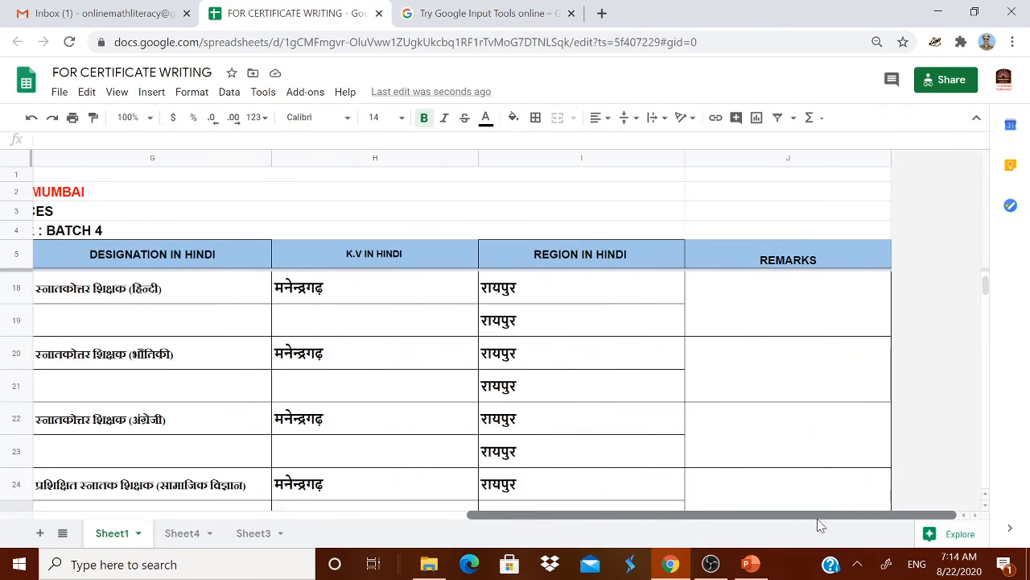
left_click(761, 378)
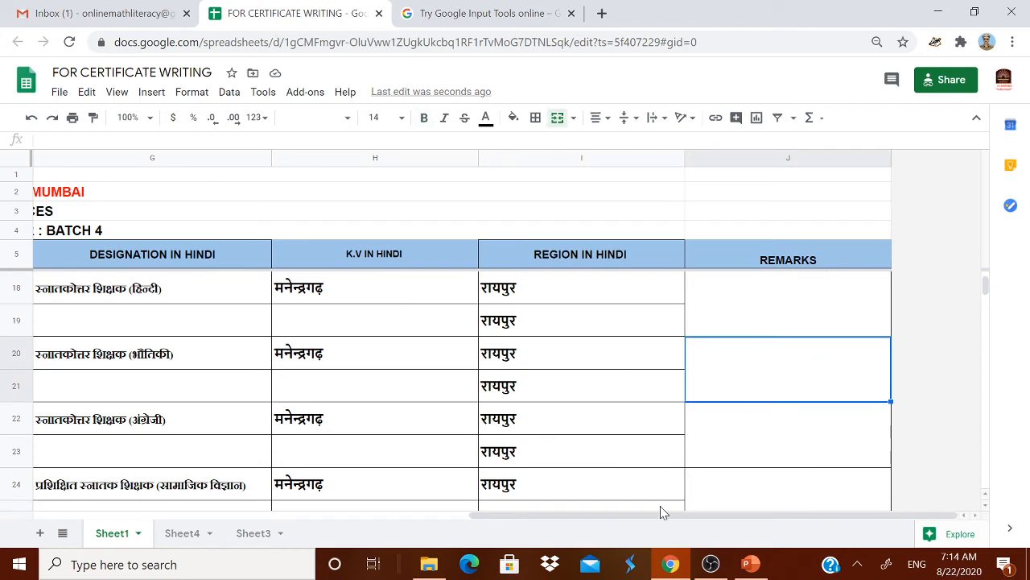
left_click_drag(653, 519, 145, 539)
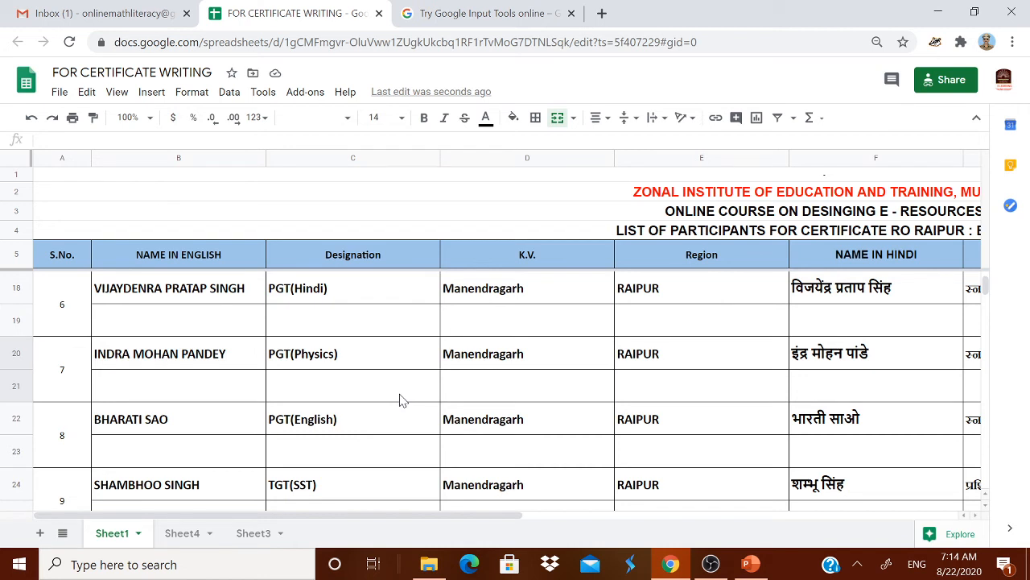
scroll(403, 401, "up", 3)
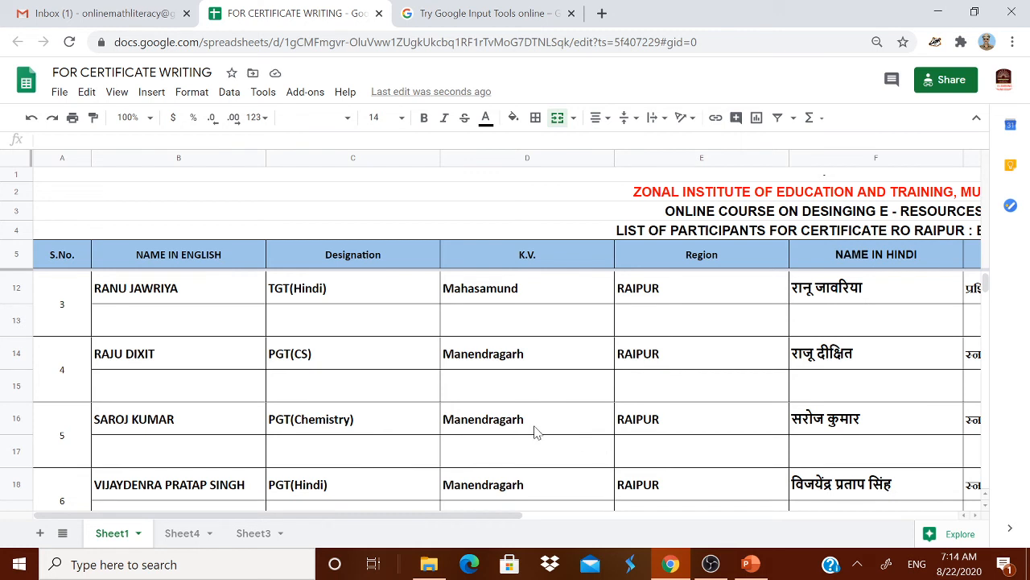
left_click(211, 391)
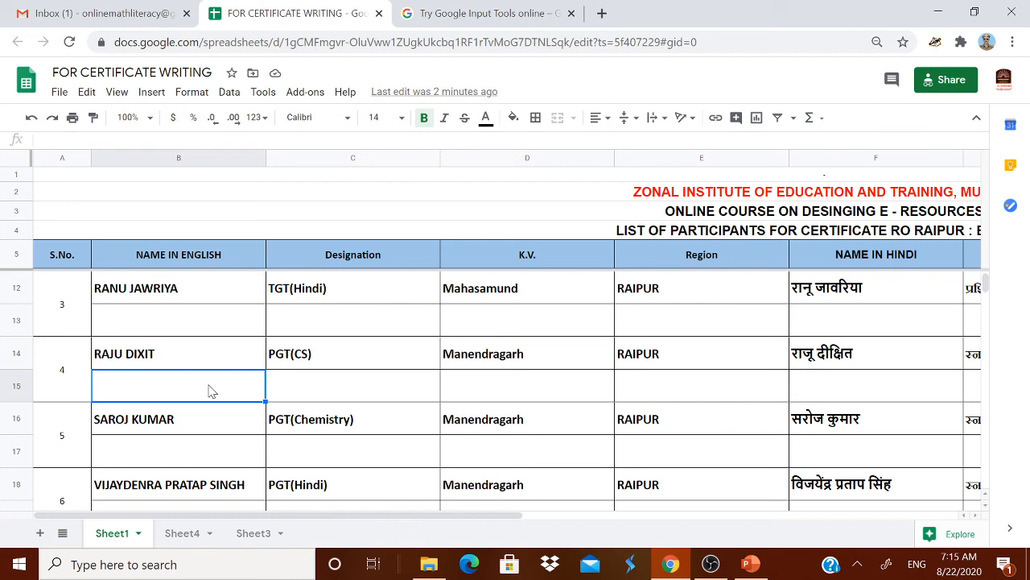
left_click_drag(395, 517, 856, 499)
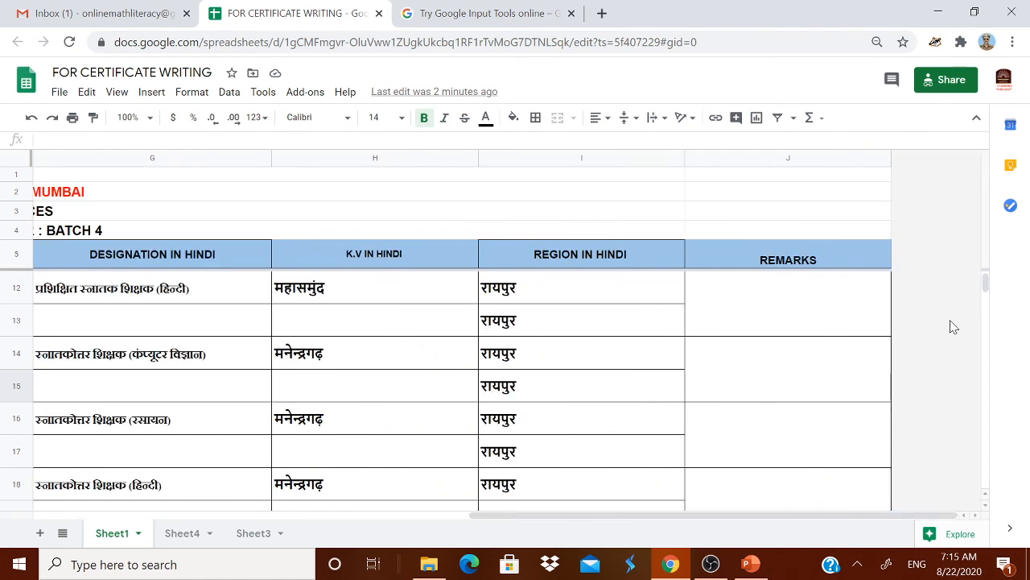